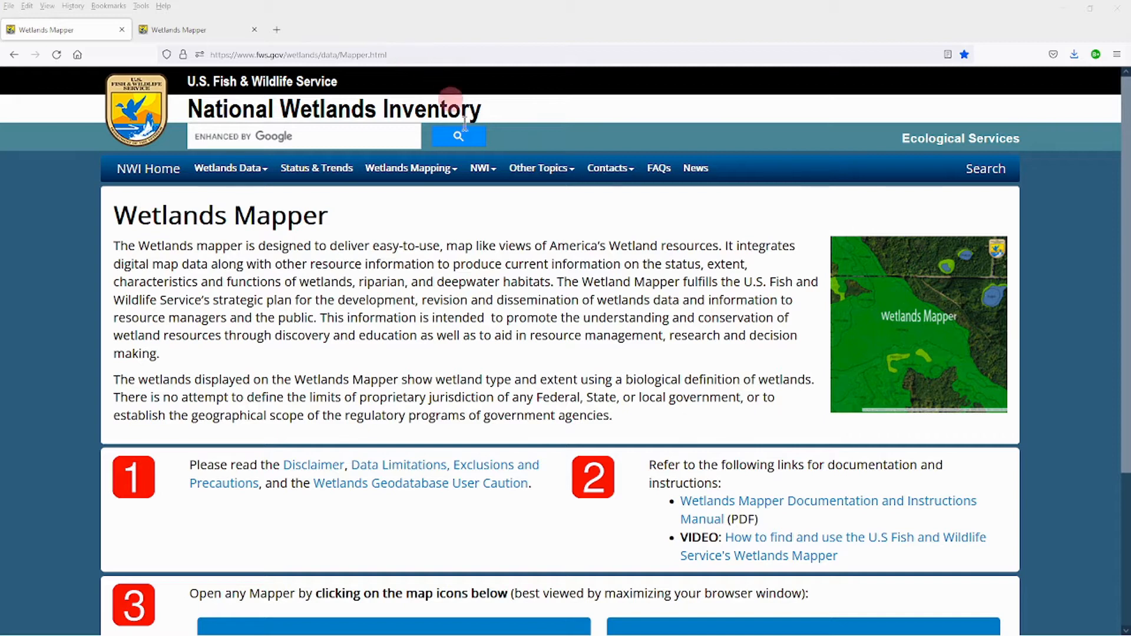
Launch the Wetlands Mapper from its National Wetlands Inventory page and bring Washington state into closer view.
{"action": "scroll", "coordinate": [515, 351], "scroll_direction": "down", "scroll_amount": 3}
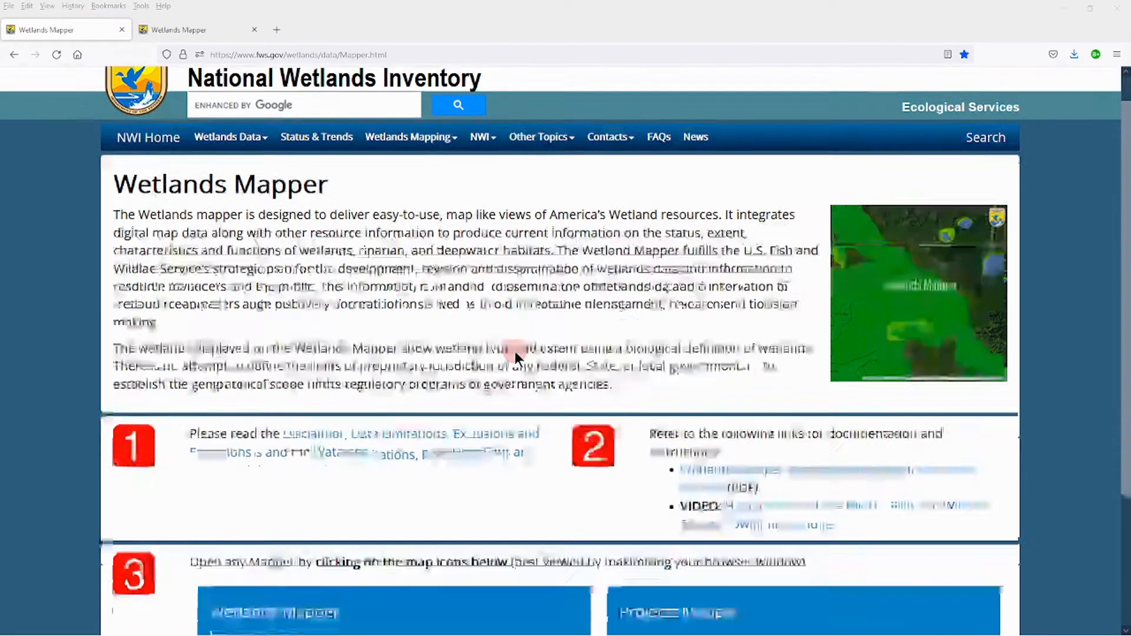
{"action": "left_click", "coordinate": [515, 534]}
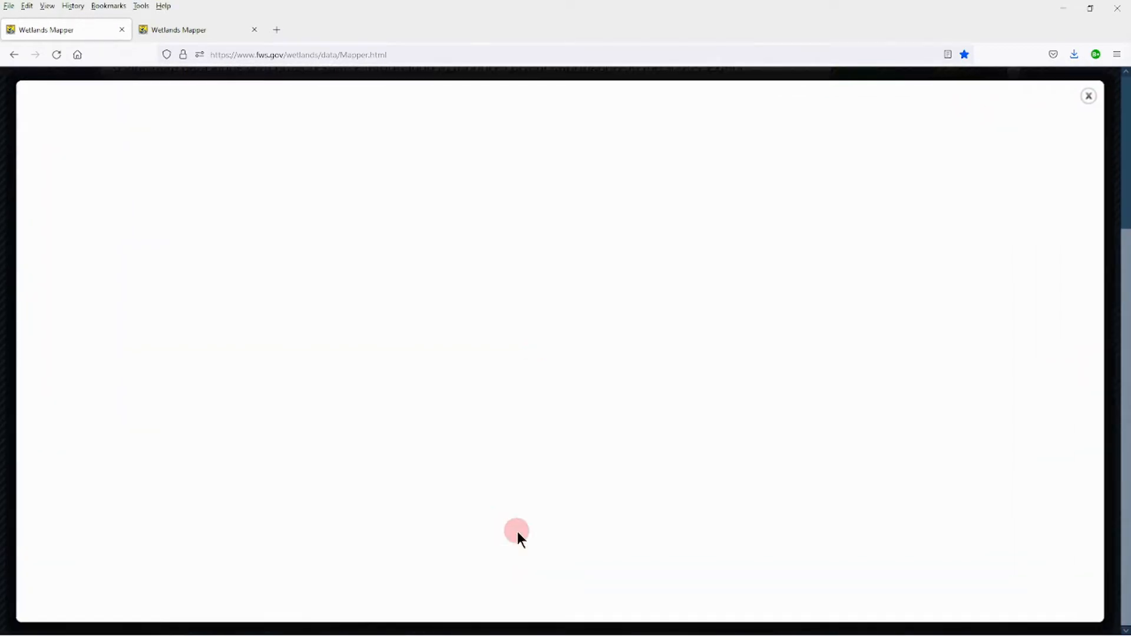
{"action": "left_click", "coordinate": [554, 506]}
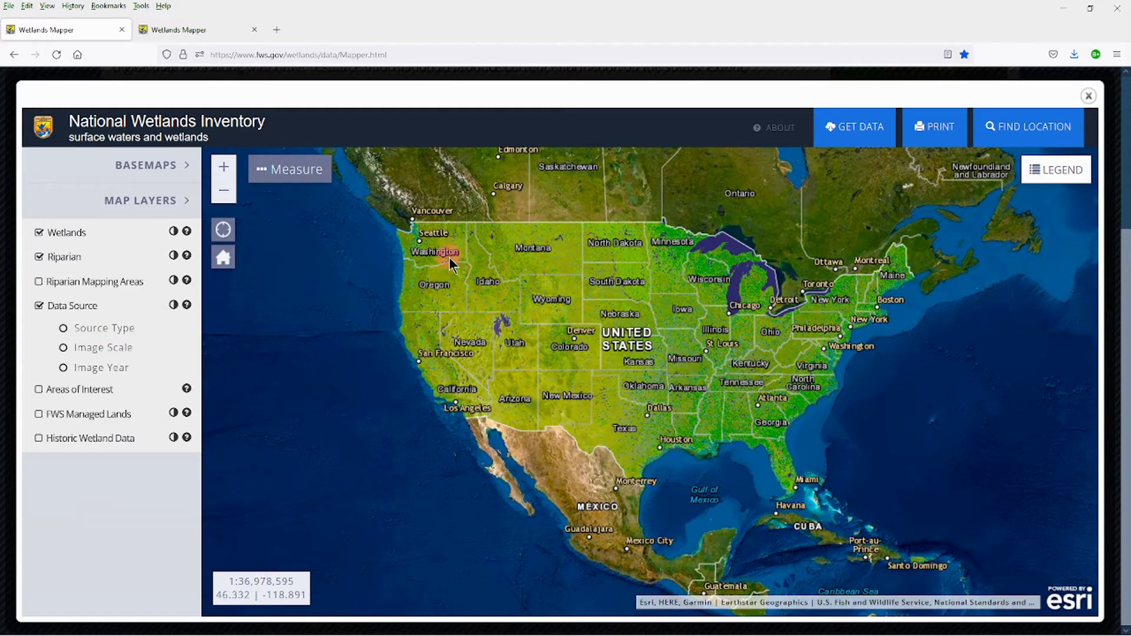
{"action": "scroll", "coordinate": [433, 240], "scroll_direction": "up", "scroll_amount": 1}
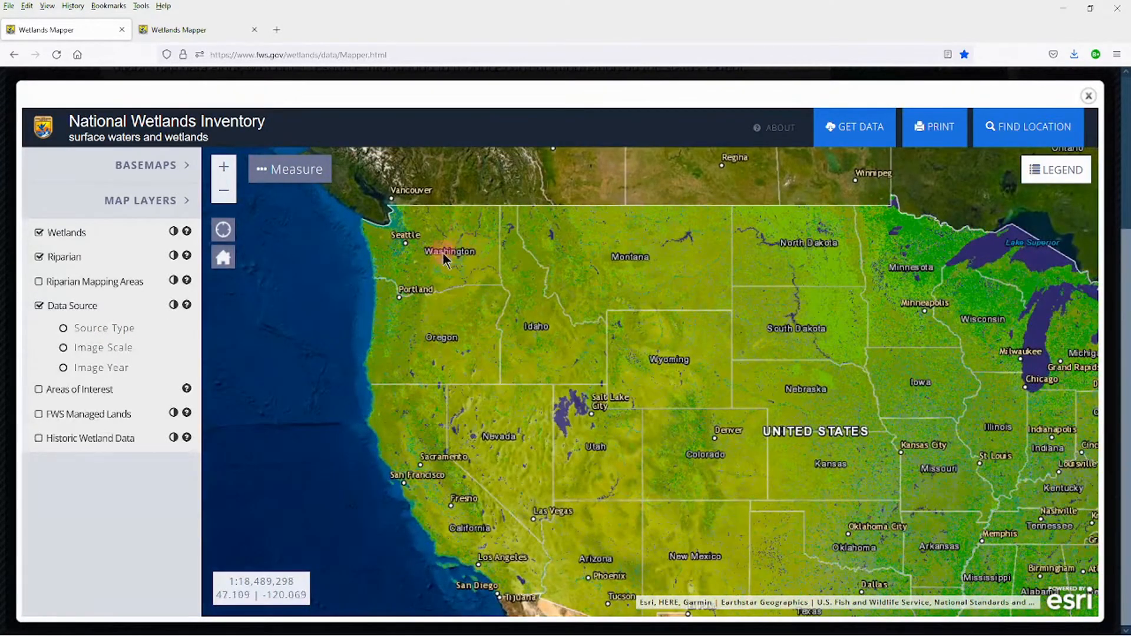
Switch to the other open Wetlands Mapper and examine the mapped wetlands around the Ellensburg airport and the farmland northeast of it.
{"action": "left_click", "coordinate": [212, 36]}
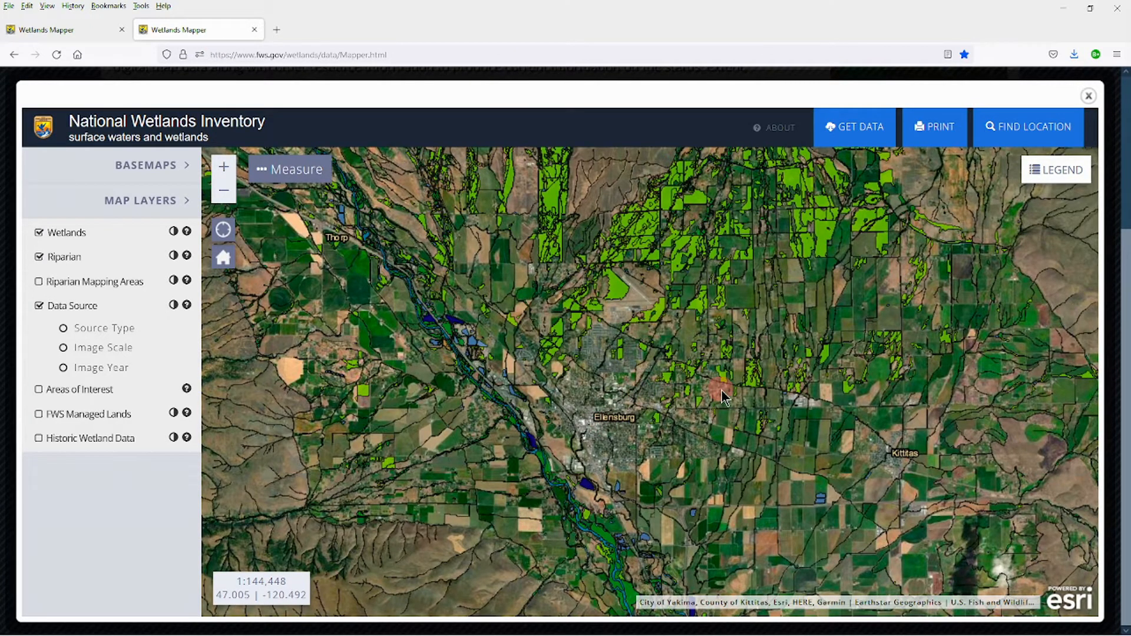
{"action": "left_click_drag", "start_coordinate": [745, 380], "coordinate": [757, 465]}
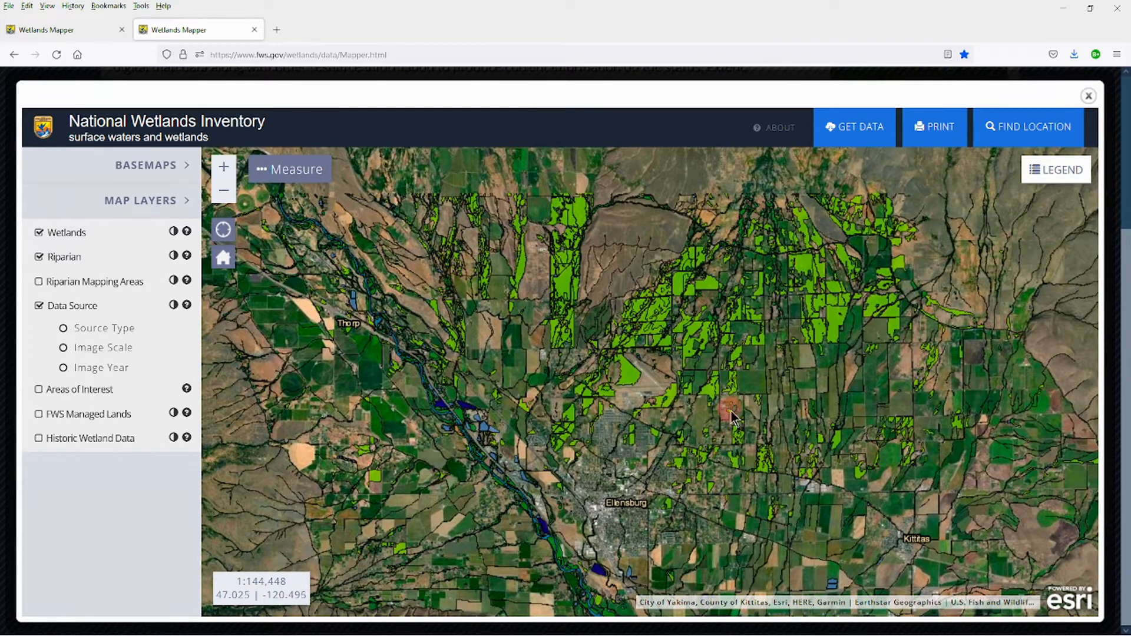
{"action": "scroll", "coordinate": [667, 391], "scroll_direction": "up", "scroll_amount": 2}
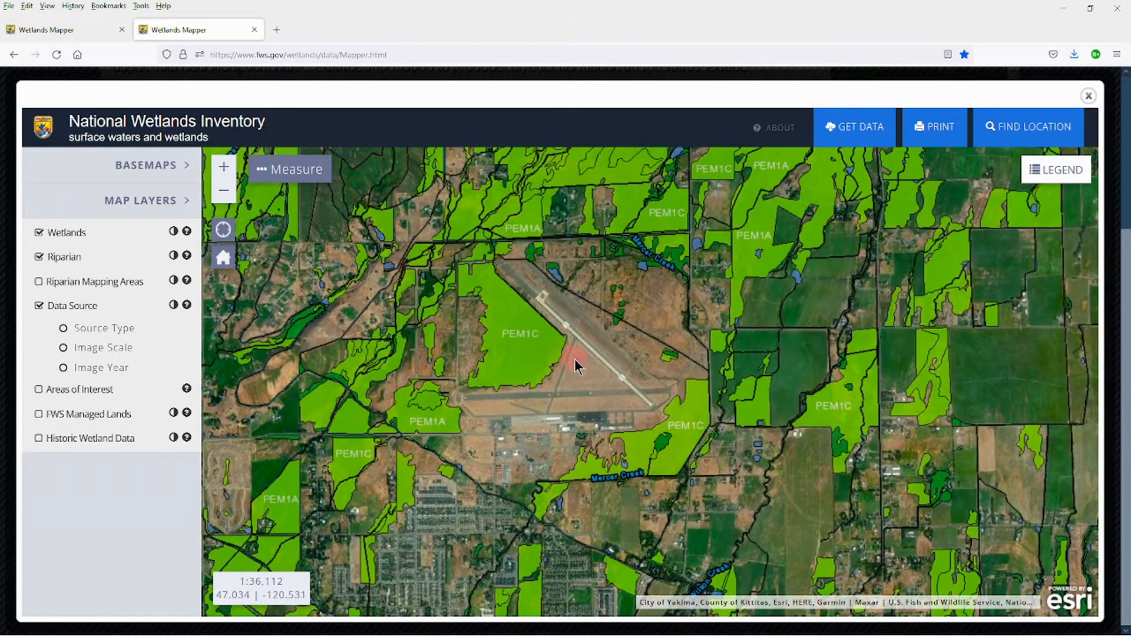
{"action": "left_click_drag", "start_coordinate": [574, 325], "coordinate": [615, 429]}
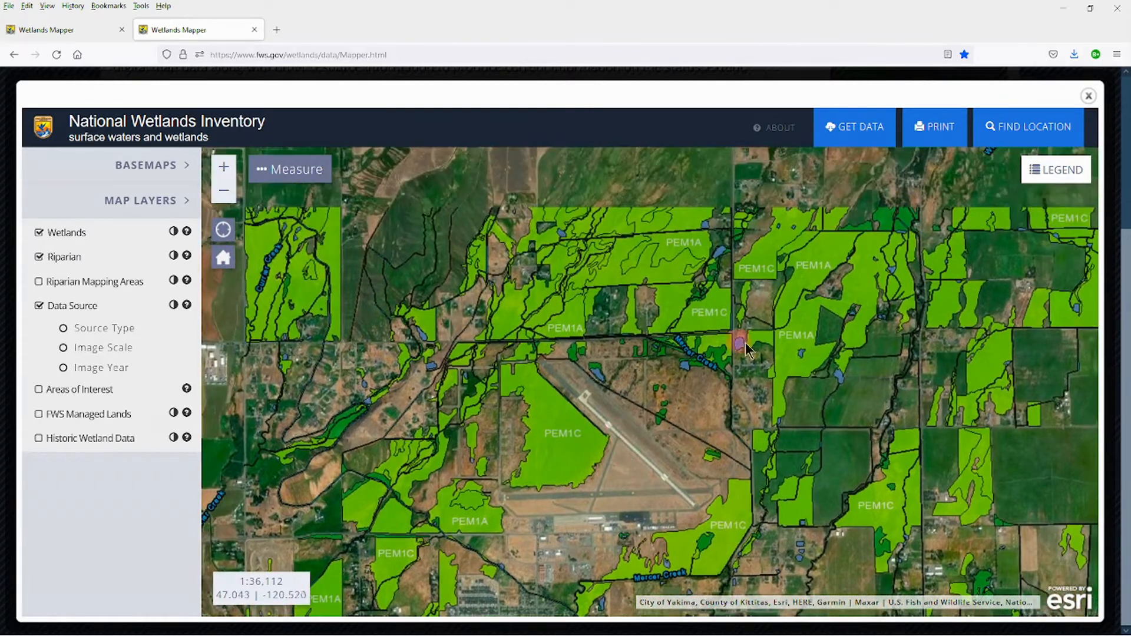
{"action": "left_click_drag", "start_coordinate": [854, 461], "coordinate": [756, 416]}
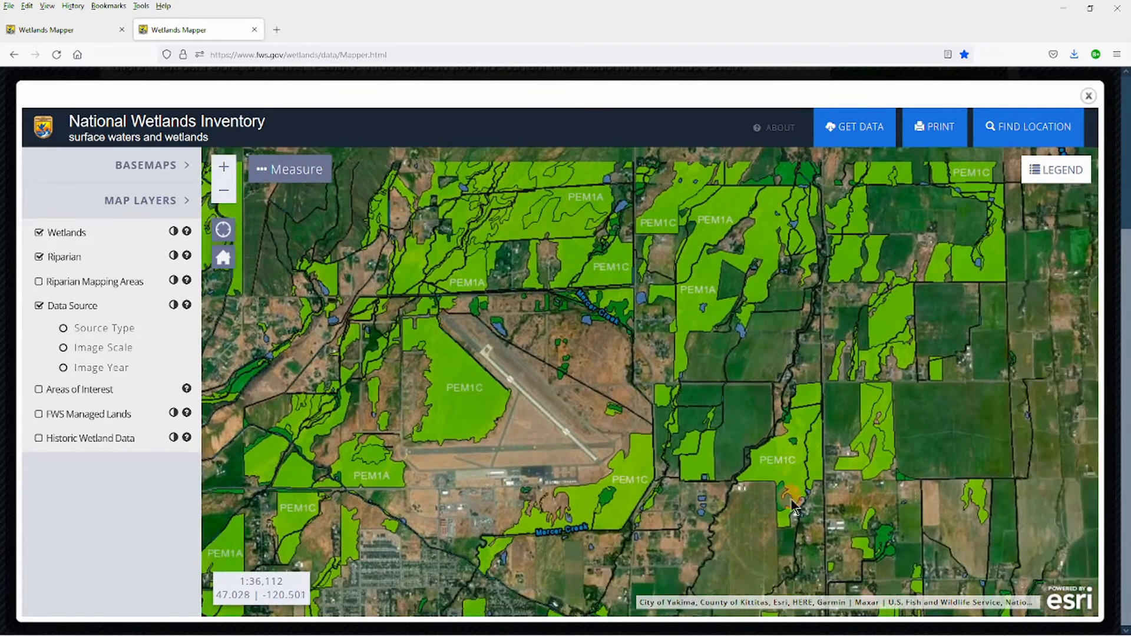
{"action": "left_click_drag", "start_coordinate": [911, 398], "coordinate": [862, 397]}
{"action": "scroll", "coordinate": [830, 334], "scroll_direction": "up", "scroll_amount": 1}
{"action": "scroll", "coordinate": [829, 331], "scroll_direction": "up", "scroll_amount": 1}
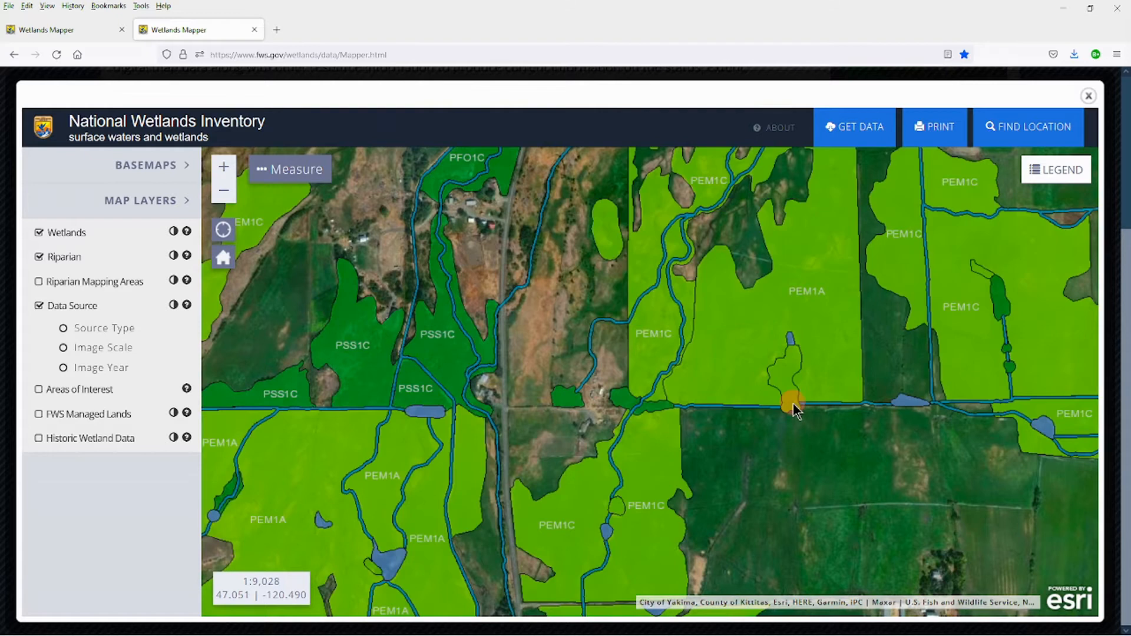
{"action": "left_click_drag", "start_coordinate": [718, 370], "coordinate": [871, 358]}
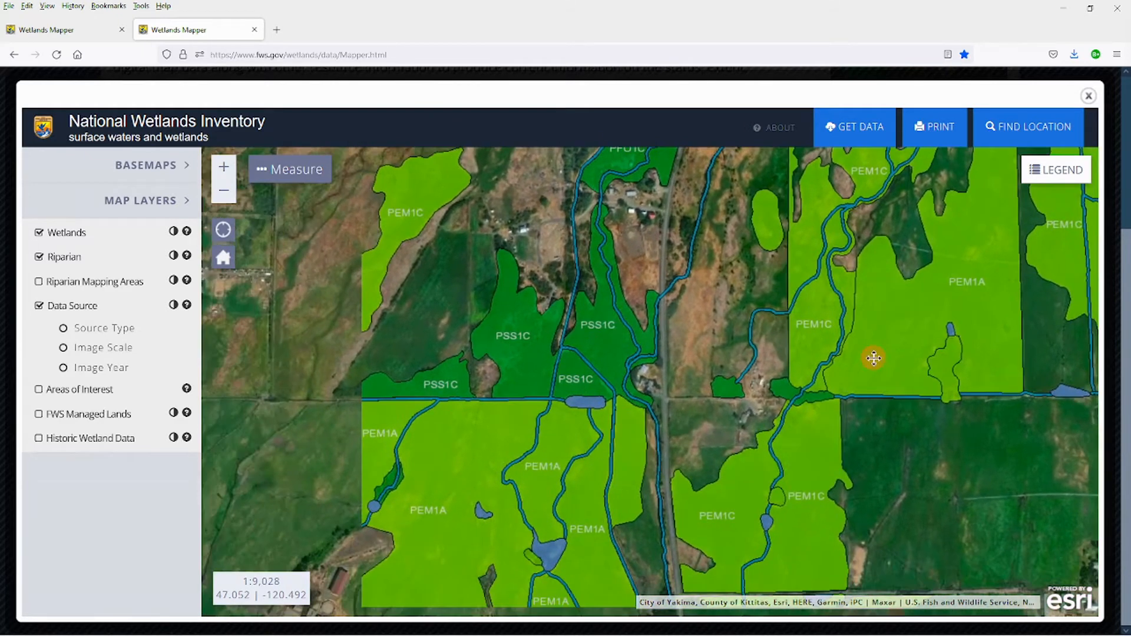
{"action": "left_click_drag", "start_coordinate": [557, 440], "coordinate": [574, 414]}
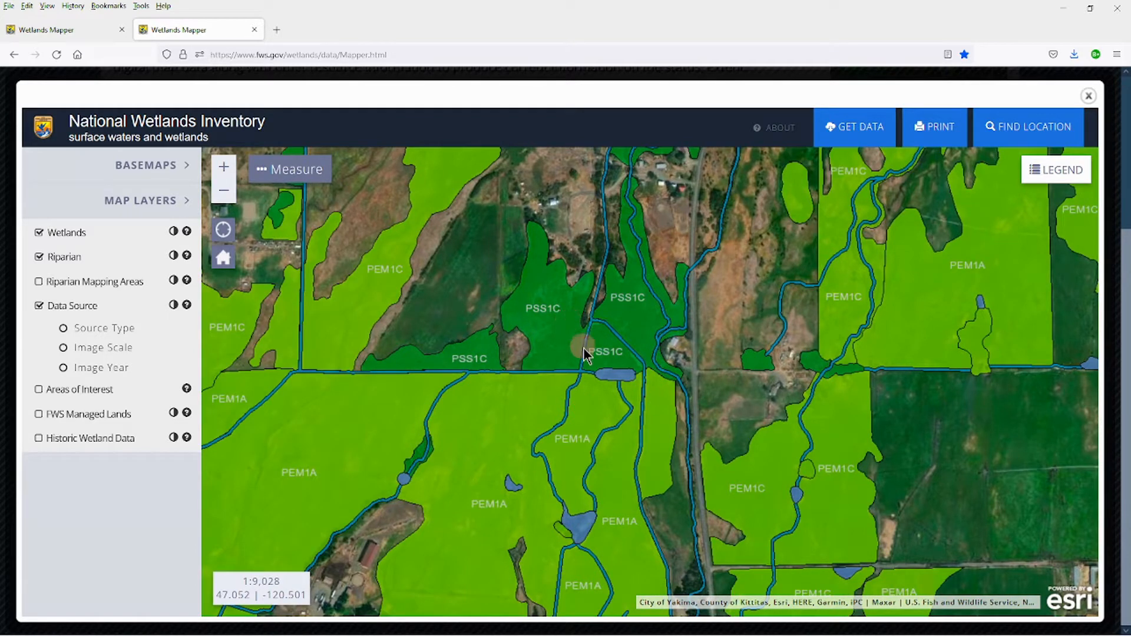
Review the general information, description and reports for the large PEM1A wetland, and the general information for the PSS1C wetland north of it.
{"action": "left_click", "coordinate": [488, 430]}
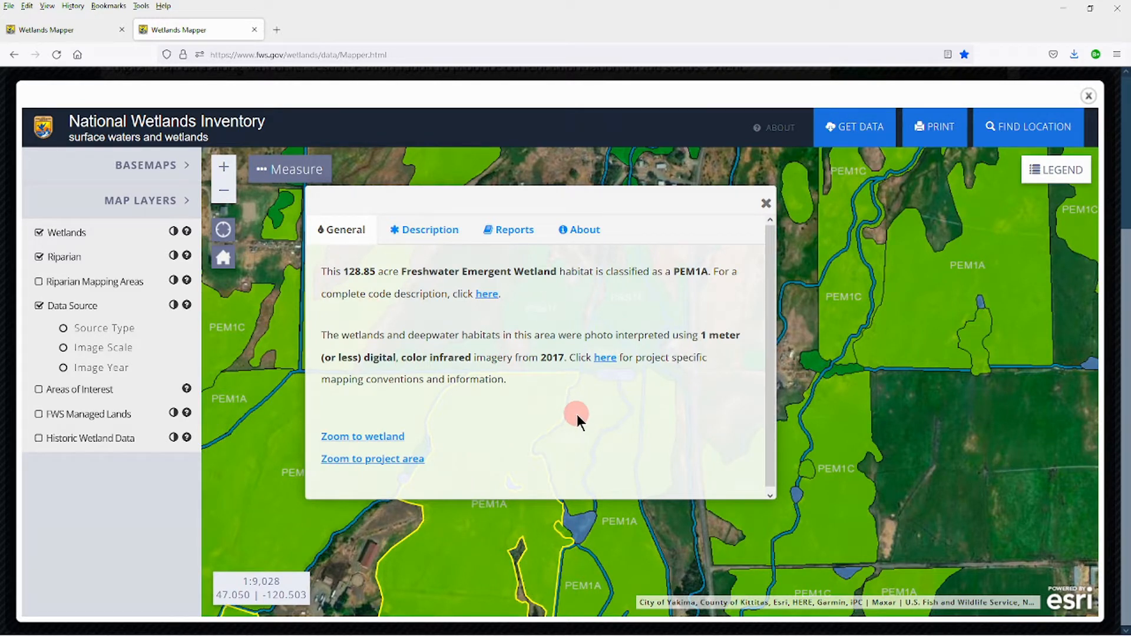
{"action": "left_click", "coordinate": [439, 230]}
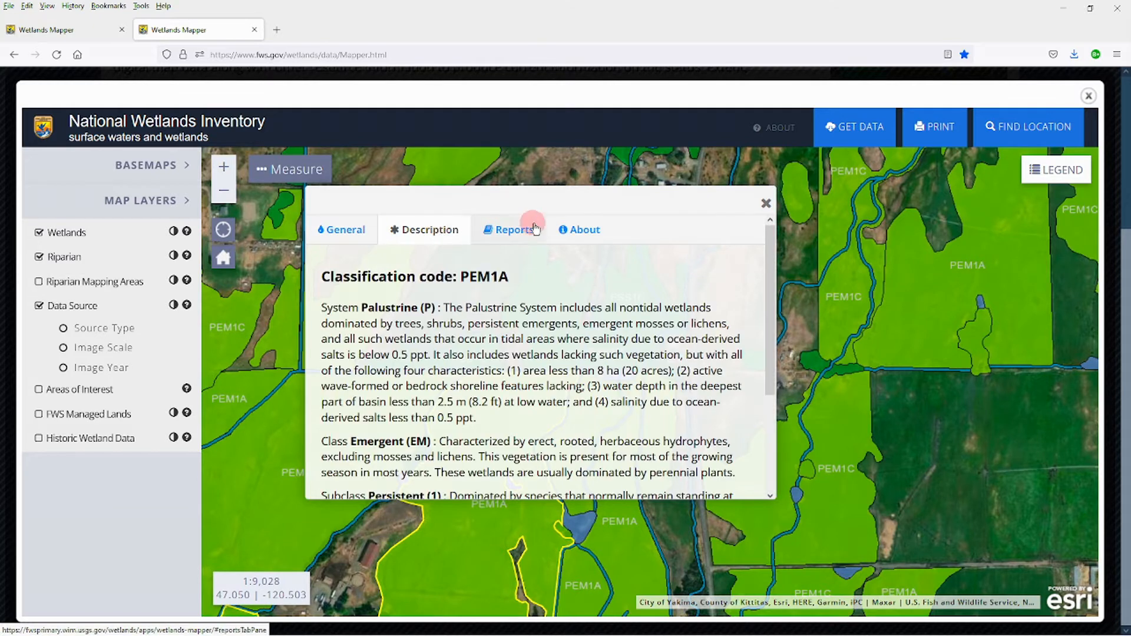
{"action": "left_click", "coordinate": [517, 232]}
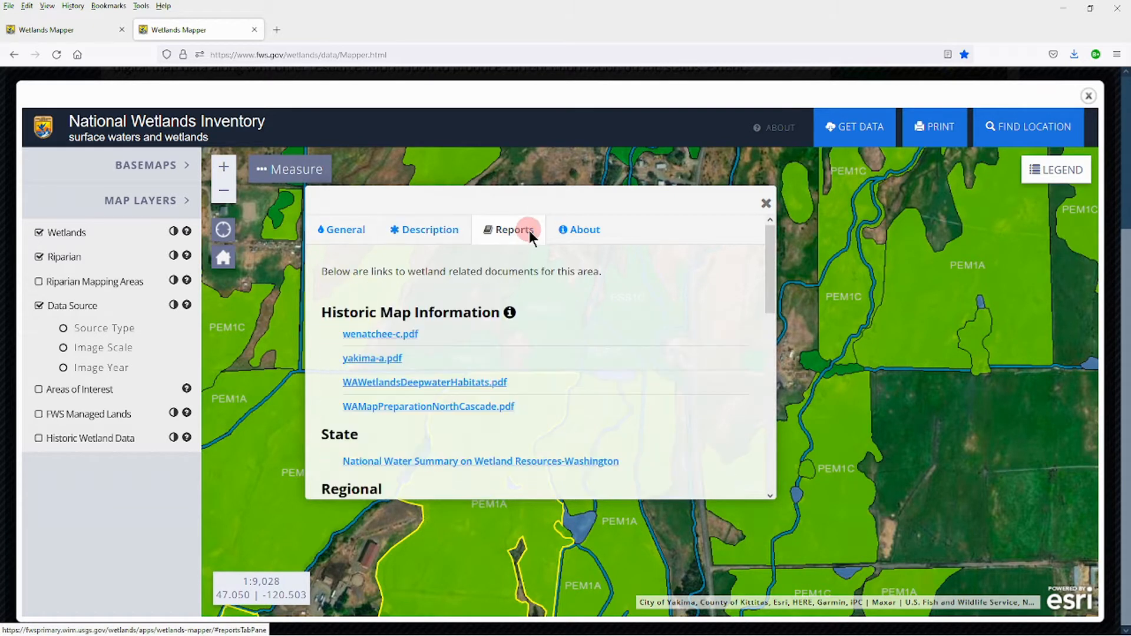
{"action": "left_click", "coordinate": [451, 231]}
{"action": "left_click", "coordinate": [341, 229]}
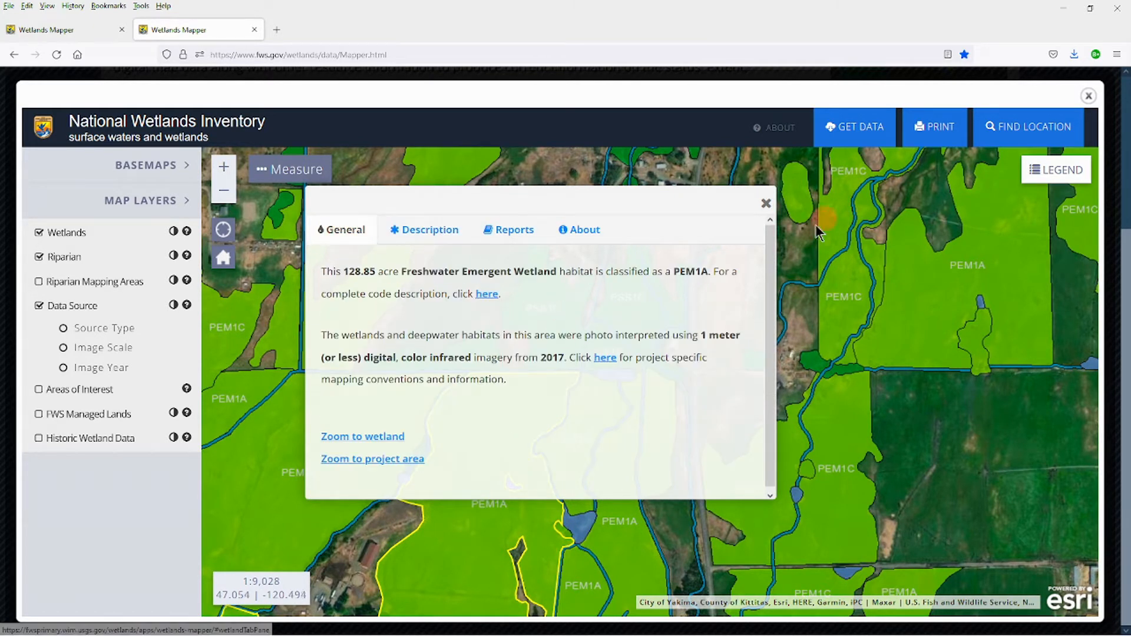
{"action": "left_click", "coordinate": [766, 203]}
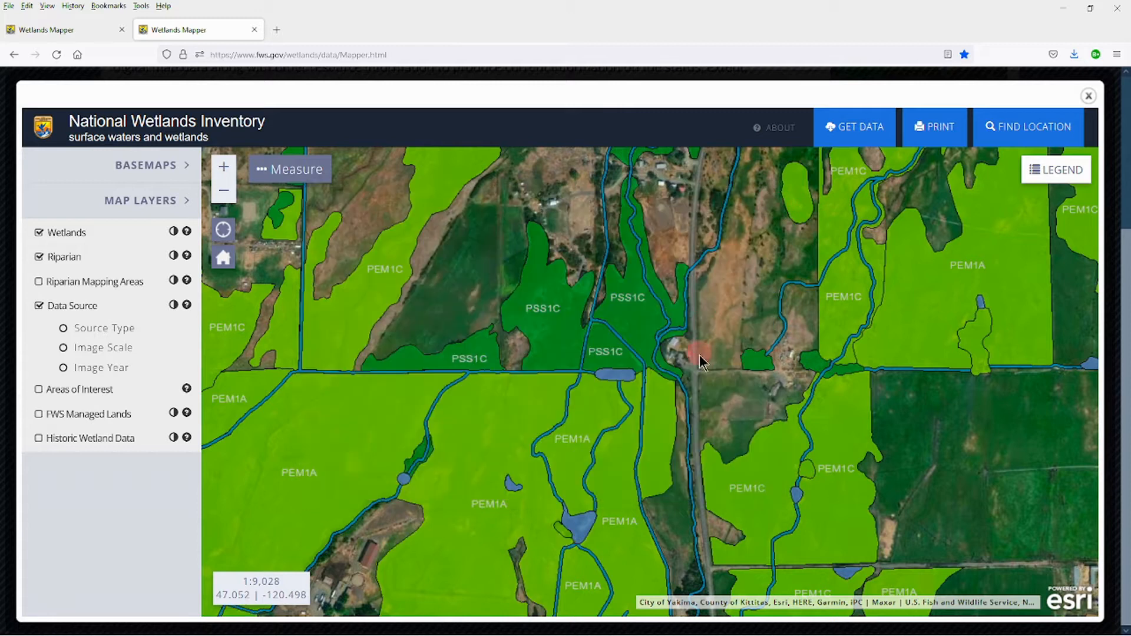
{"action": "left_click", "coordinate": [553, 331]}
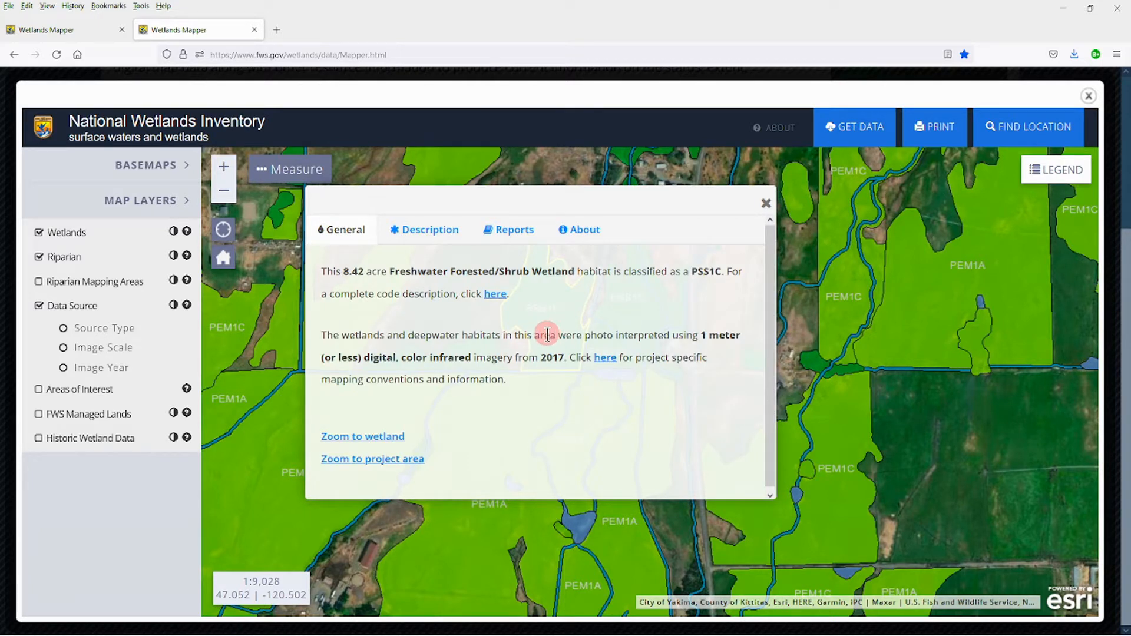
{"action": "left_click", "coordinate": [766, 204]}
Hide the Wetlands and Riparian layers over the small PSS1C and PEM1C wetlands beside the straight north-south channel.
{"action": "double_click", "coordinate": [685, 339]}
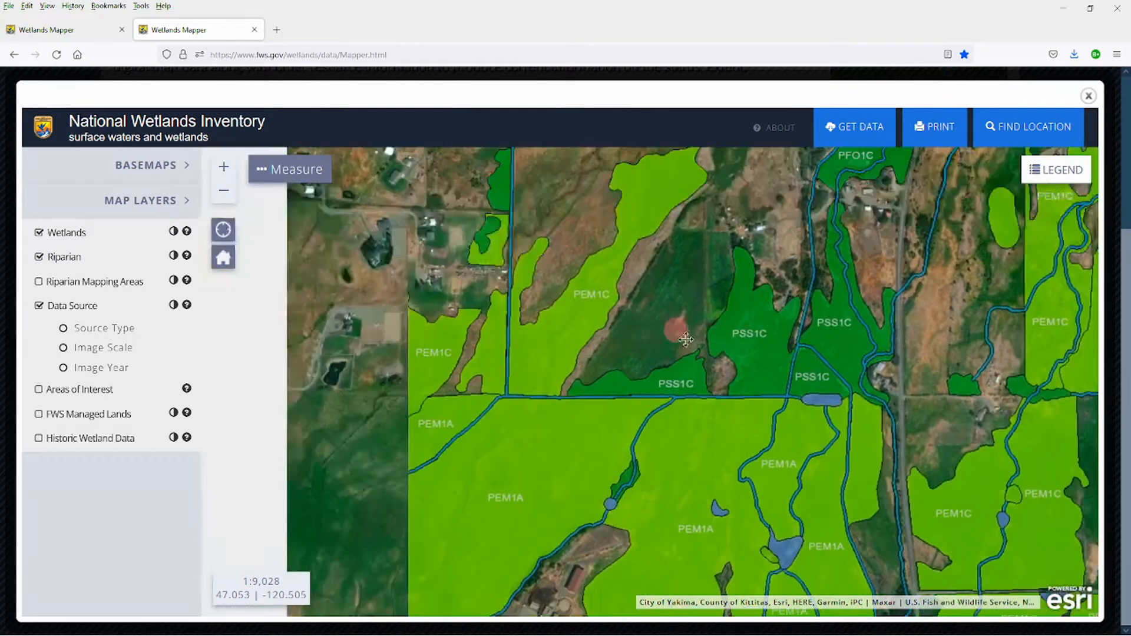
{"action": "scroll", "coordinate": [546, 267], "scroll_direction": "up", "scroll_amount": 1}
{"action": "left_click_drag", "start_coordinate": [546, 267], "coordinate": [720, 392]}
{"action": "scroll", "coordinate": [591, 292], "scroll_direction": "up", "scroll_amount": 1}
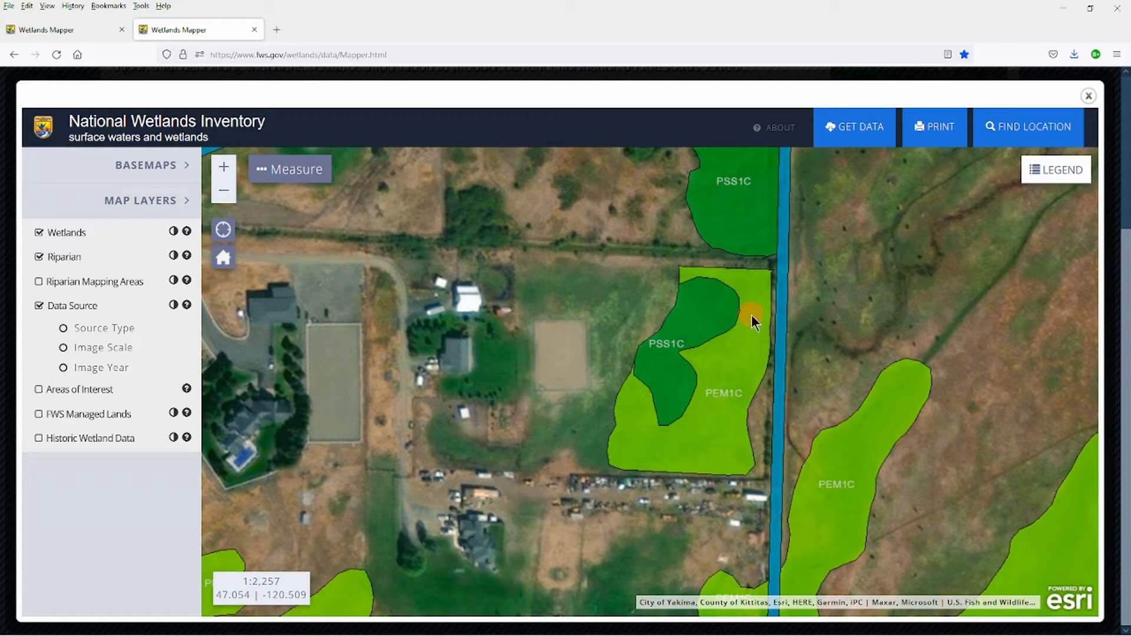
{"action": "left_click", "coordinate": [39, 257]}
{"action": "left_click", "coordinate": [38, 233]}
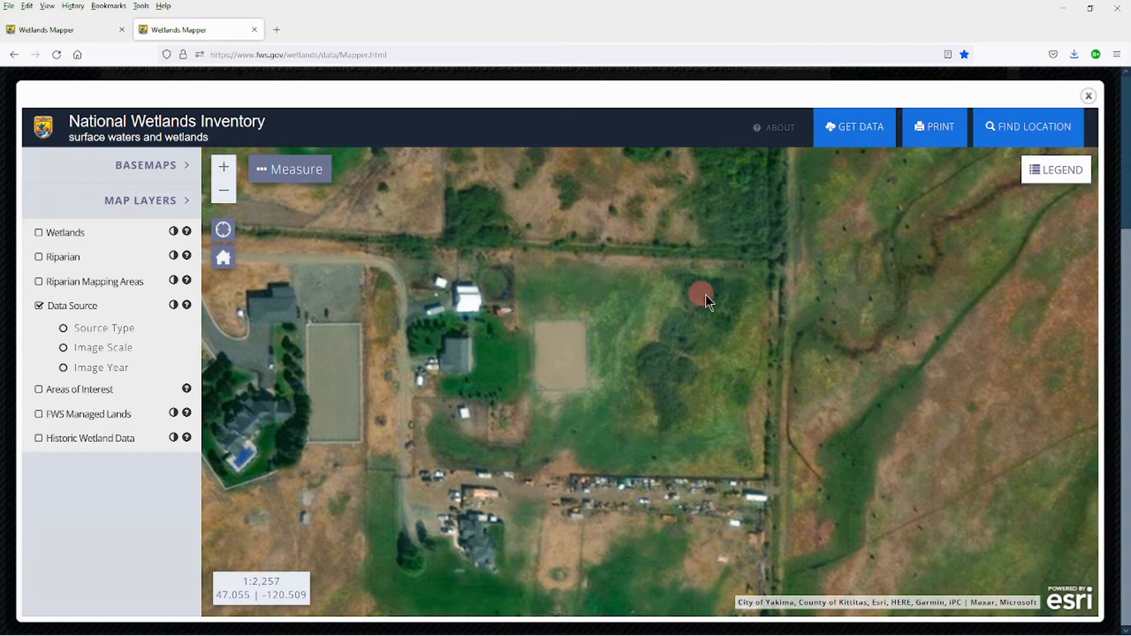
Examine the bare aerial imagery for the shrub patch in the field and the drainage lines east of it.
{"action": "left_click_drag", "start_coordinate": [839, 397], "coordinate": [687, 434]}
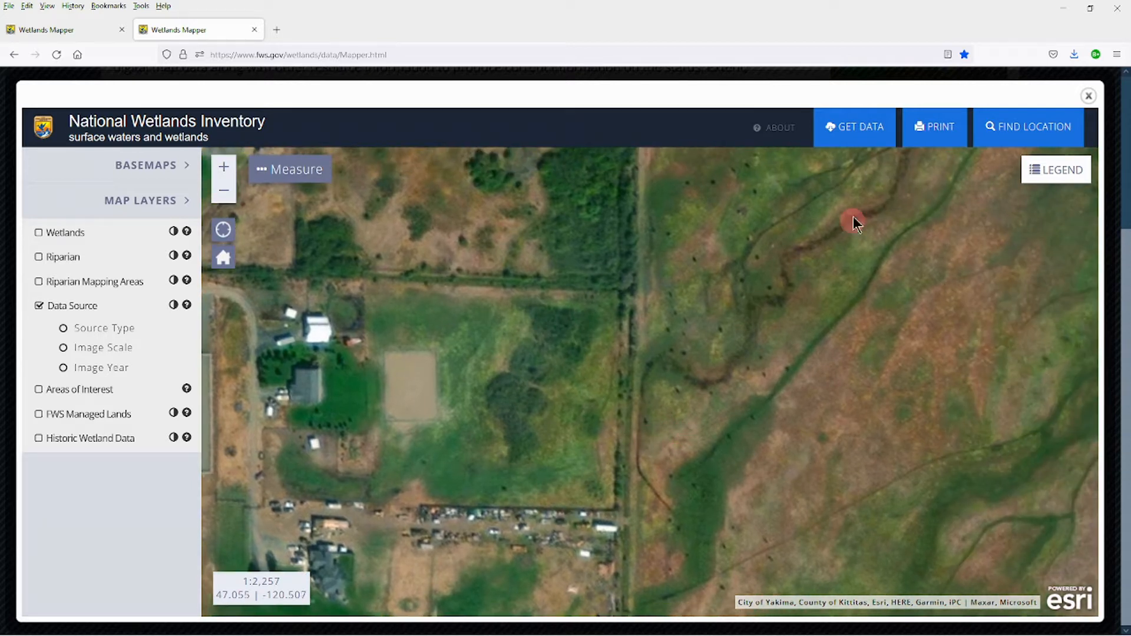
{"action": "scroll", "coordinate": [740, 380], "scroll_direction": "down", "scroll_amount": 1}
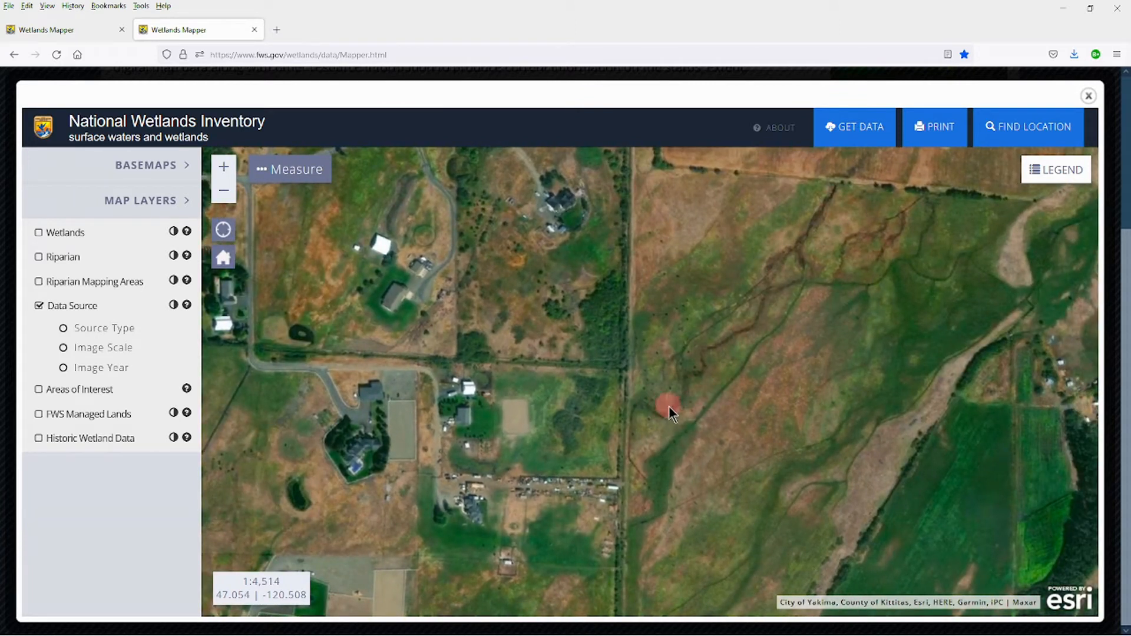
{"action": "scroll", "coordinate": [595, 434], "scroll_direction": "up", "scroll_amount": 2}
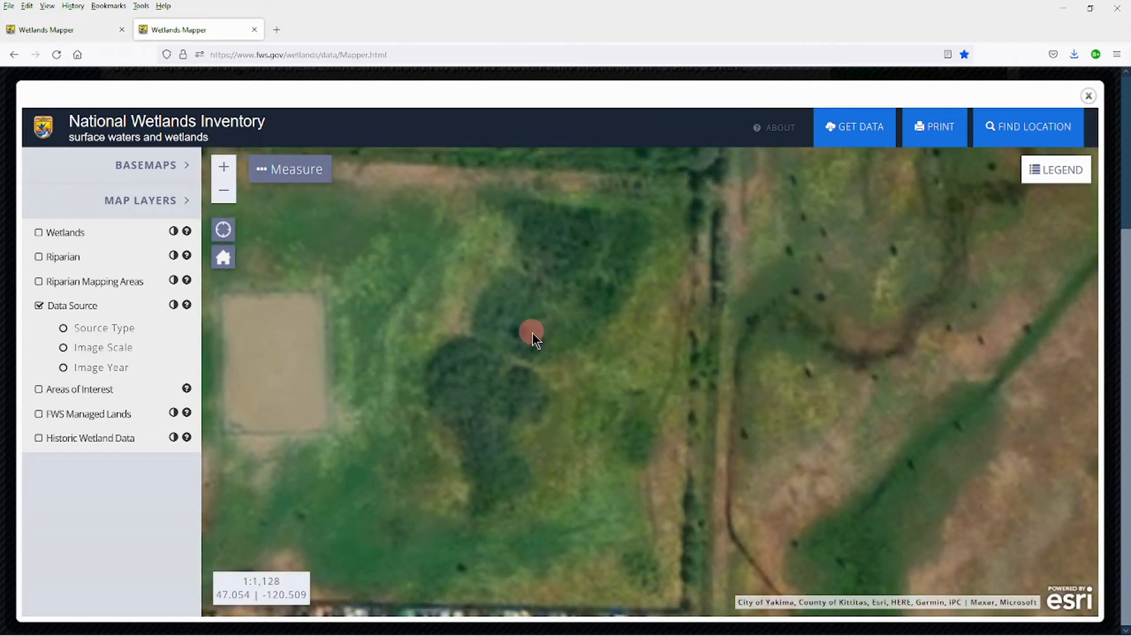
{"action": "scroll", "coordinate": [532, 333], "scroll_direction": "down", "scroll_amount": 1}
{"action": "left_click_drag", "start_coordinate": [611, 336], "coordinate": [643, 409]}
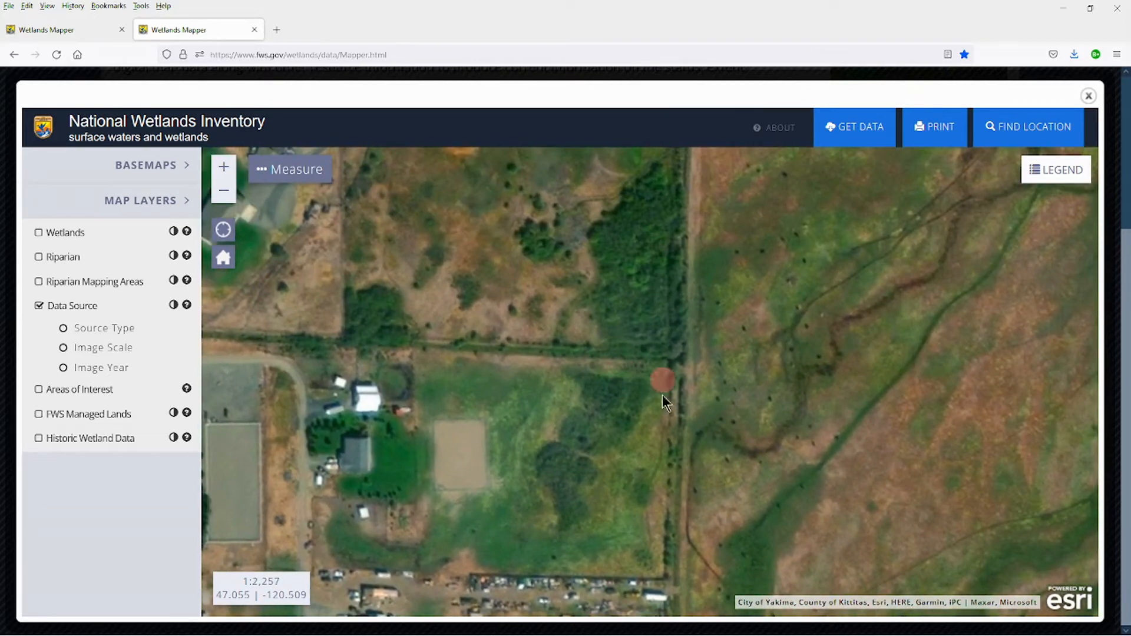
Show the Wetlands and Riparian layers again and check the map legend for the wetland type colors.
{"action": "left_click", "coordinate": [130, 304]}
{"action": "left_click", "coordinate": [38, 232]}
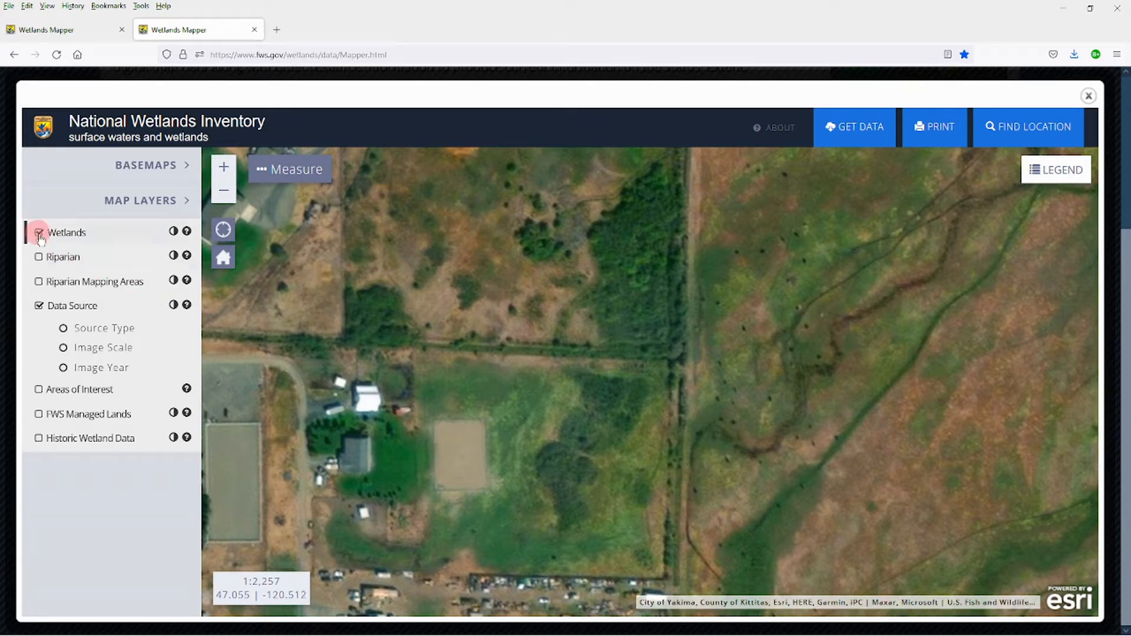
{"action": "left_click", "coordinate": [39, 256]}
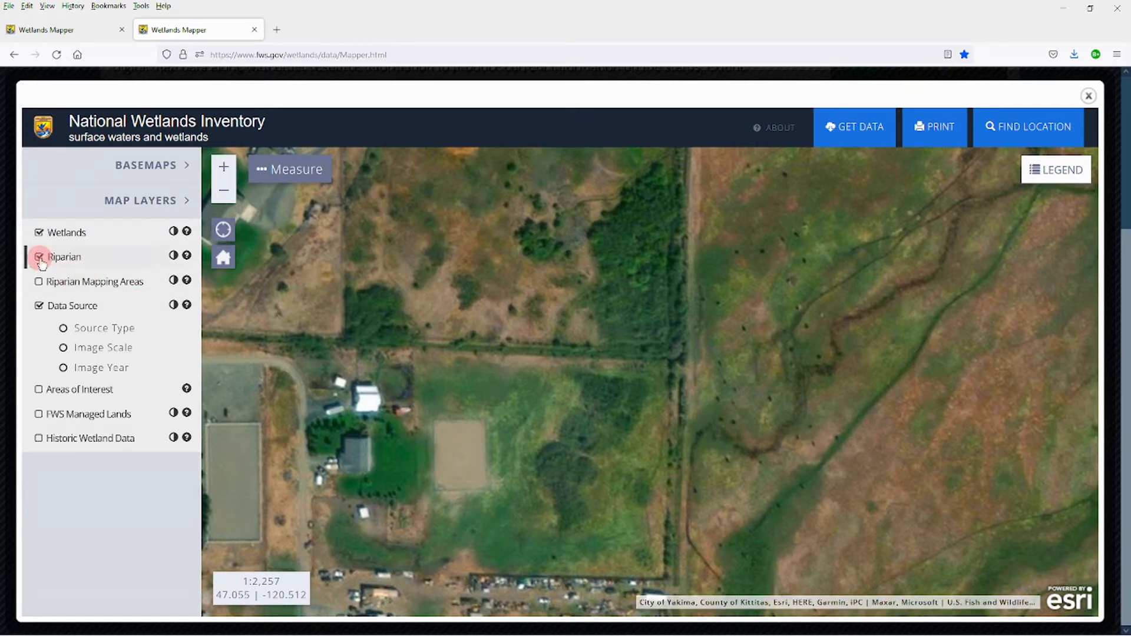
{"action": "scroll", "coordinate": [581, 340], "scroll_direction": "down", "scroll_amount": 1}
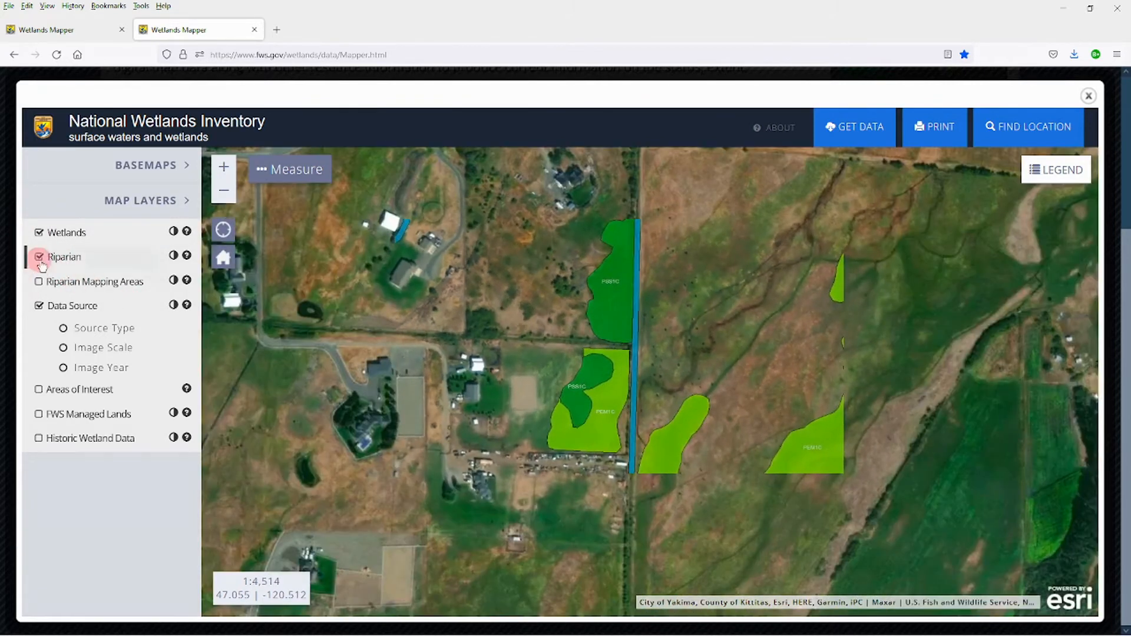
{"action": "scroll", "coordinate": [570, 369], "scroll_direction": "down", "scroll_amount": 1}
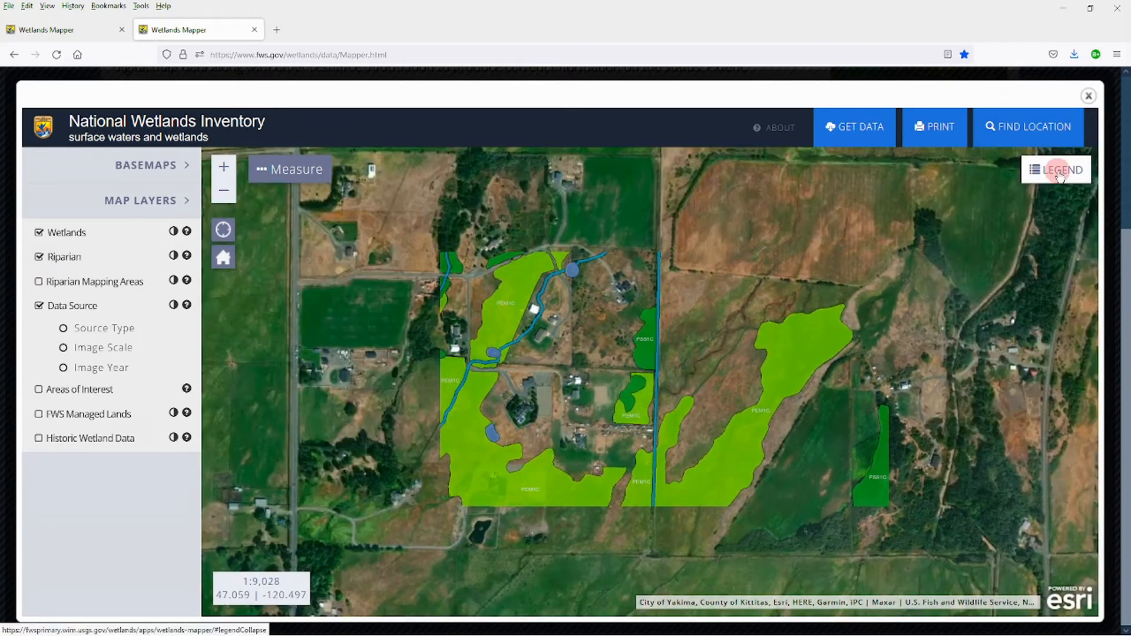
{"action": "left_click", "coordinate": [1059, 177]}
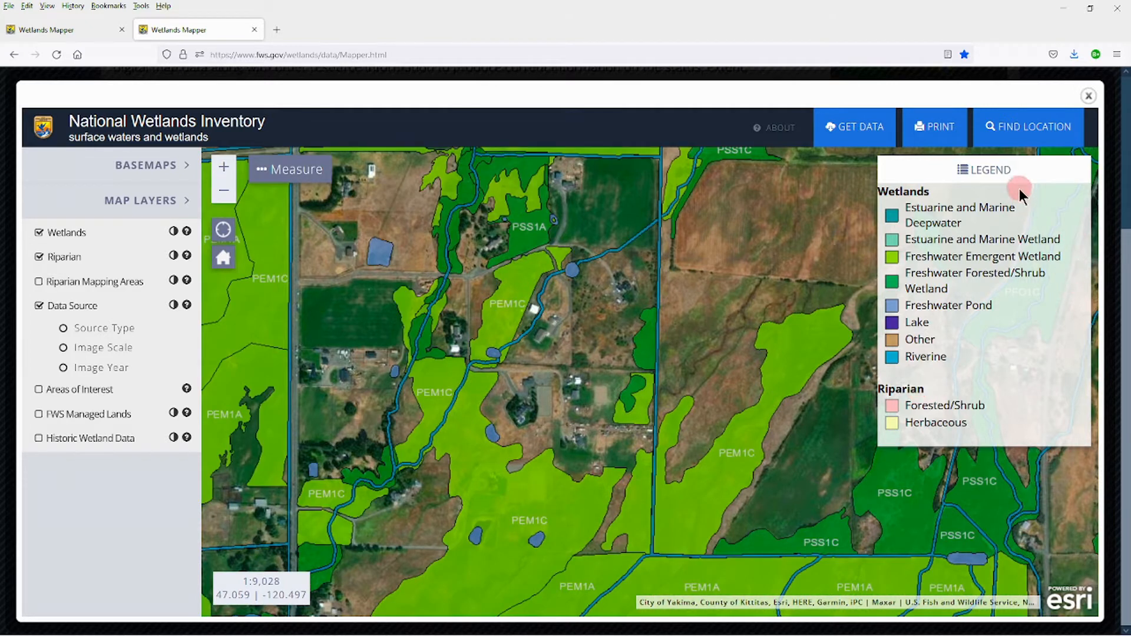
{"action": "left_click", "coordinate": [1009, 172]}
Frame the map on the PSS1A wetland and the surrounding homes, and create a printout titled Homeowner.
{"action": "scroll", "coordinate": [619, 343], "scroll_direction": "down", "scroll_amount": 1}
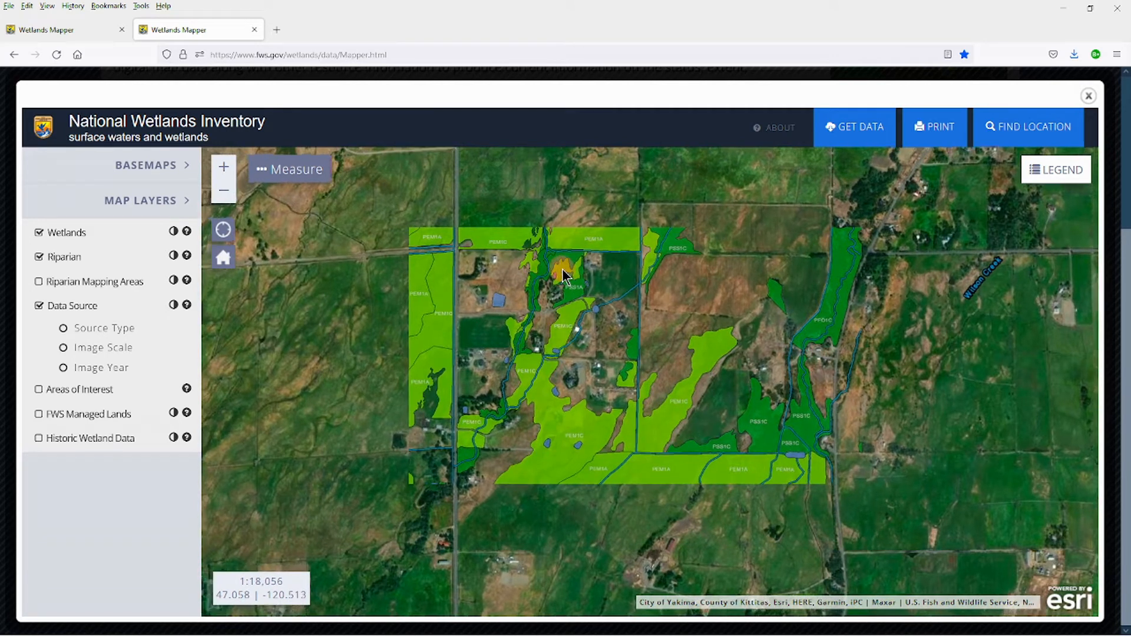
{"action": "scroll", "coordinate": [553, 303], "scroll_direction": "up", "scroll_amount": 2}
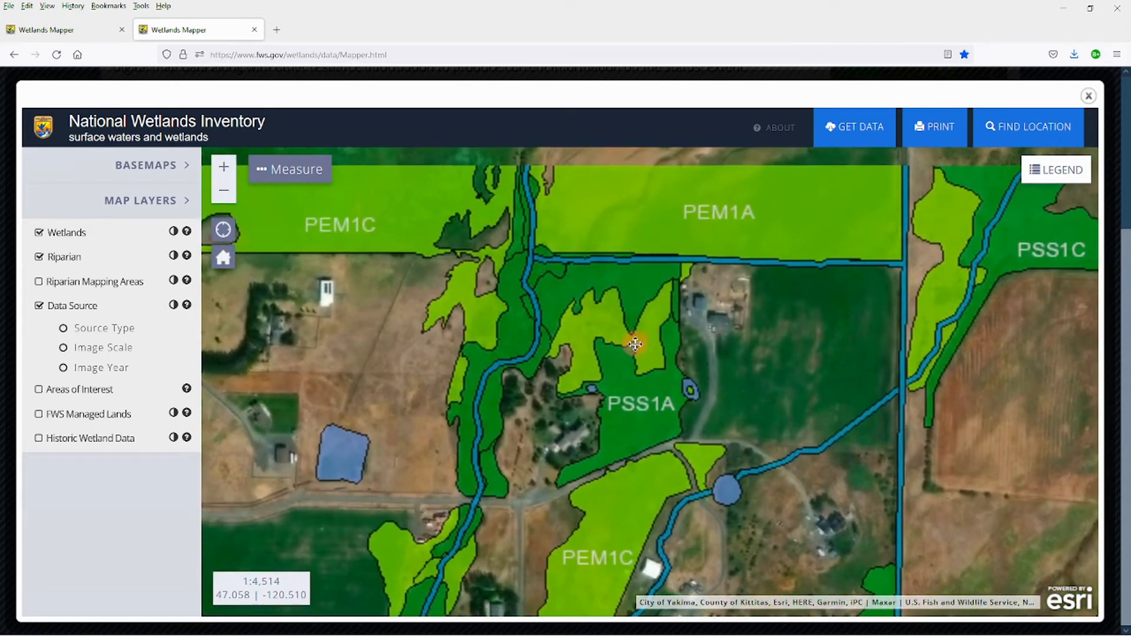
{"action": "left_click_drag", "start_coordinate": [634, 344], "coordinate": [635, 342]}
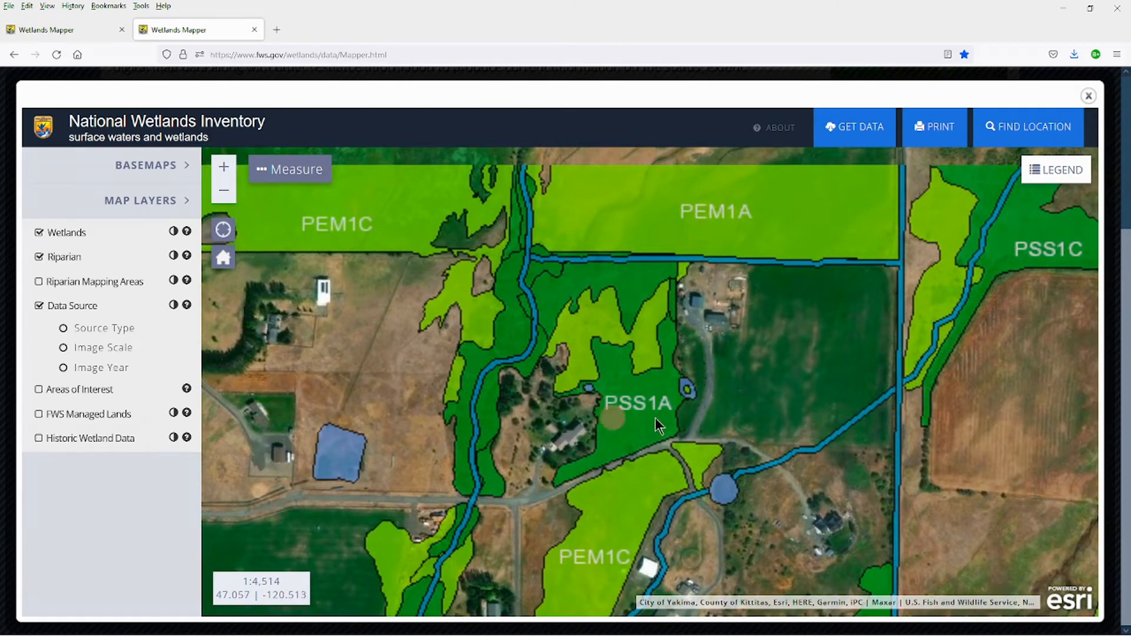
{"action": "left_click", "coordinate": [940, 135]}
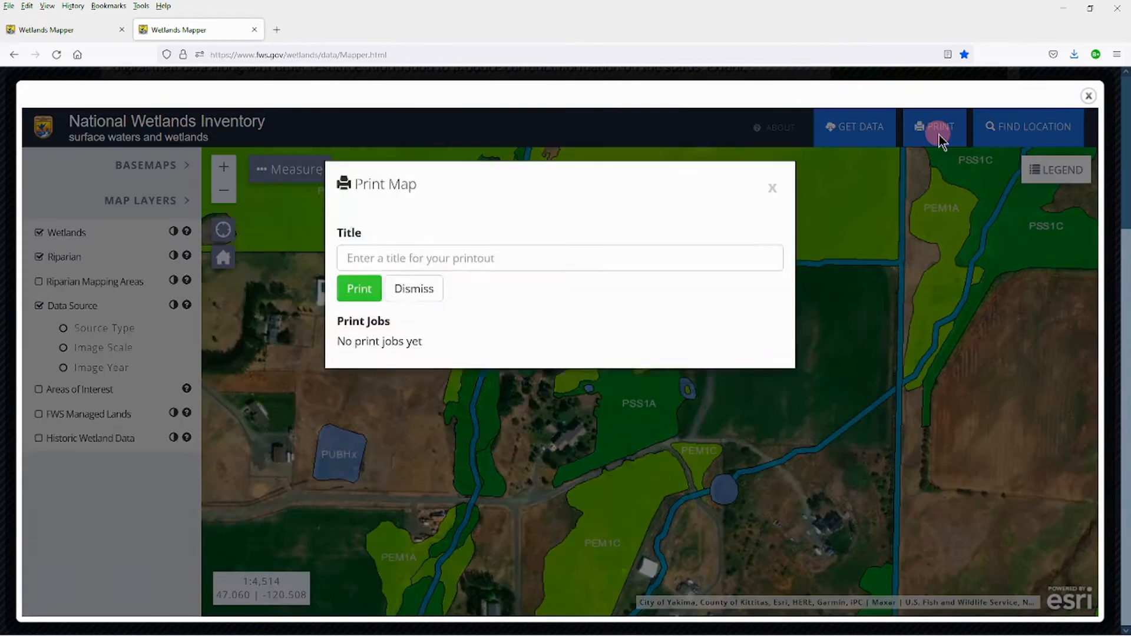
{"action": "left_click", "coordinate": [409, 273]}
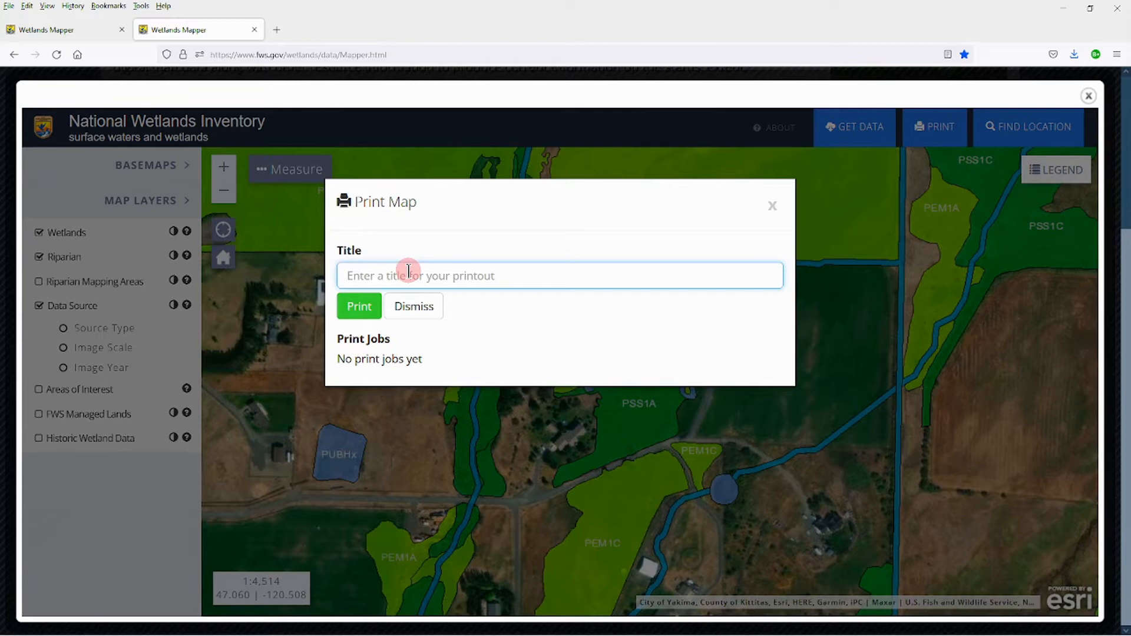
{"action": "type", "text": "Homeowner"}
{"action": "left_click", "coordinate": [380, 309]}
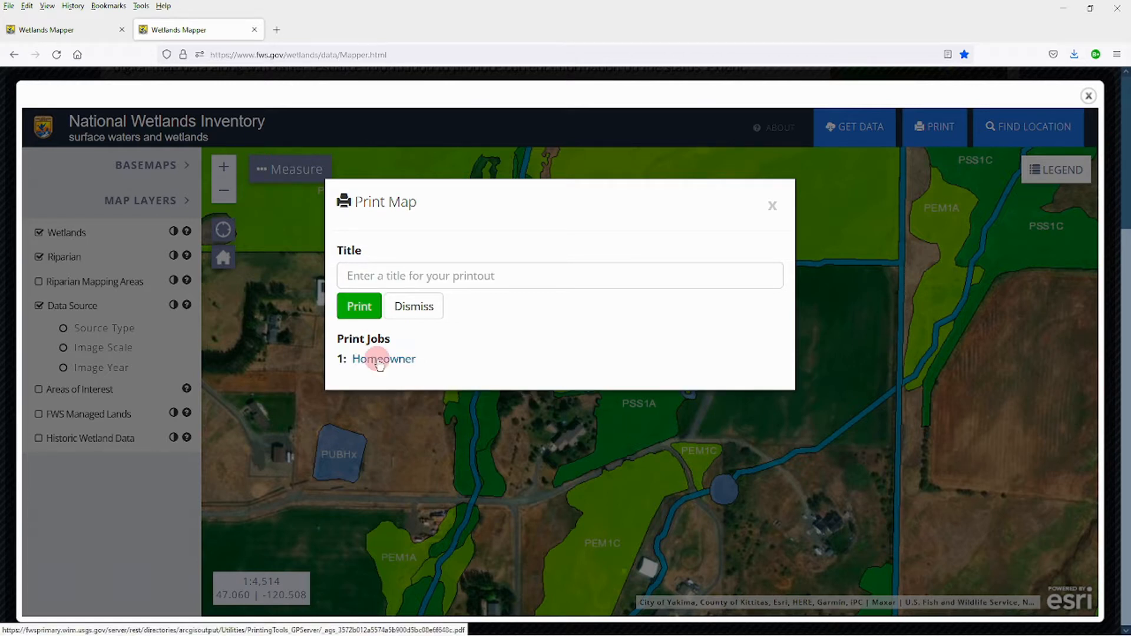
Download the Homeowner print job, open its PDF from the Downloads folder, and check the map's header and title.
{"action": "left_click", "coordinate": [388, 361]}
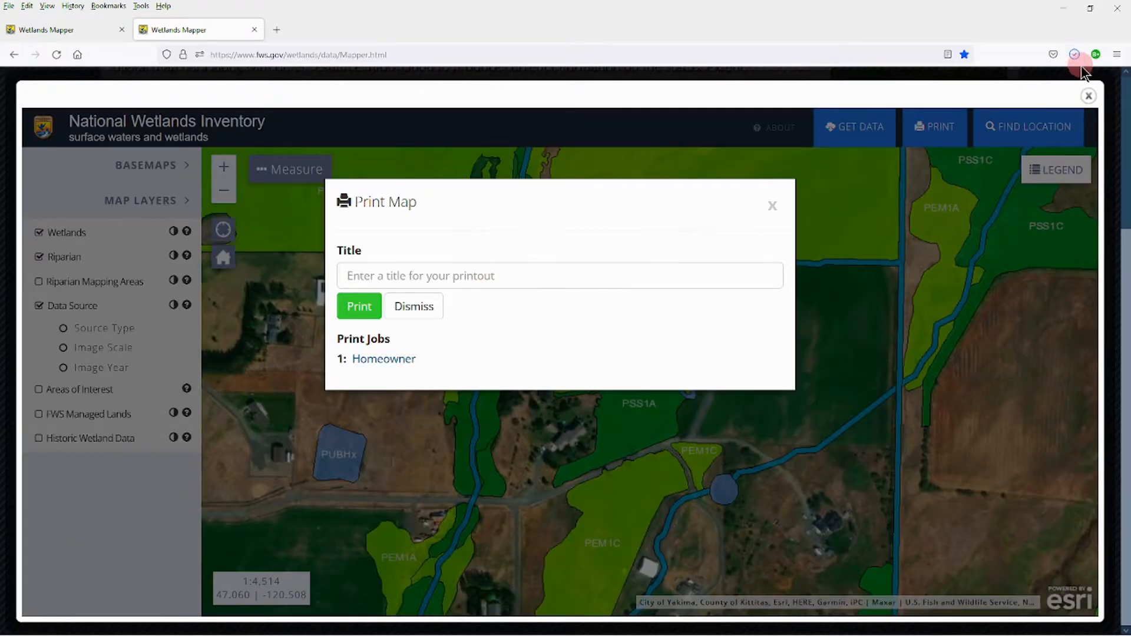
{"action": "left_click", "coordinate": [1074, 57]}
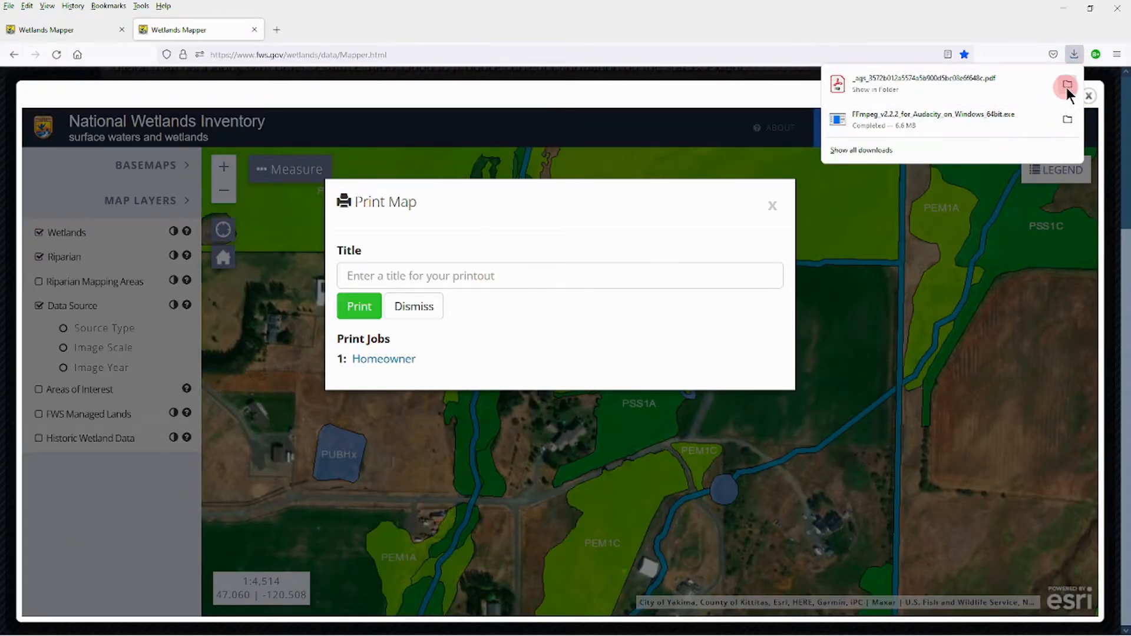
{"action": "left_click", "coordinate": [1066, 87]}
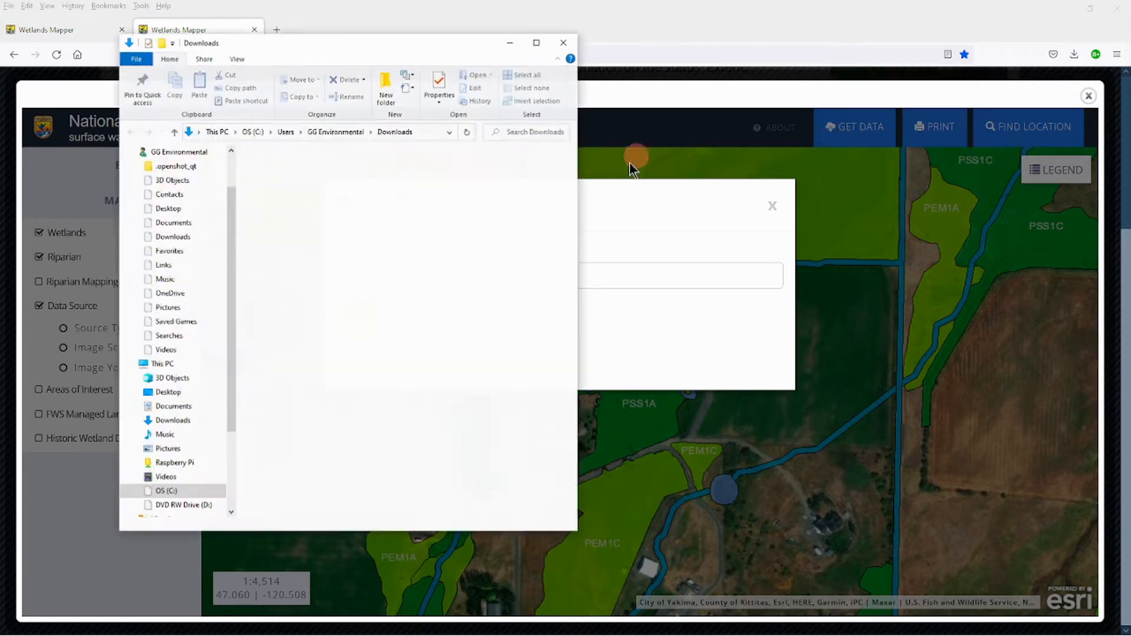
{"action": "double_click", "coordinate": [297, 187]}
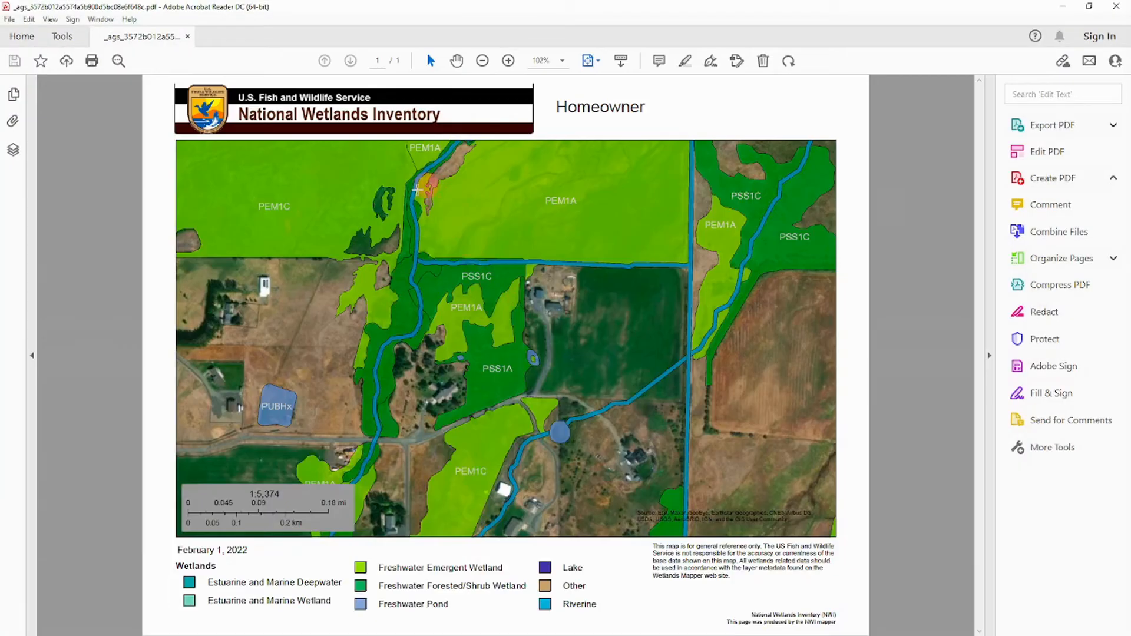
{"action": "left_click", "coordinate": [346, 129]}
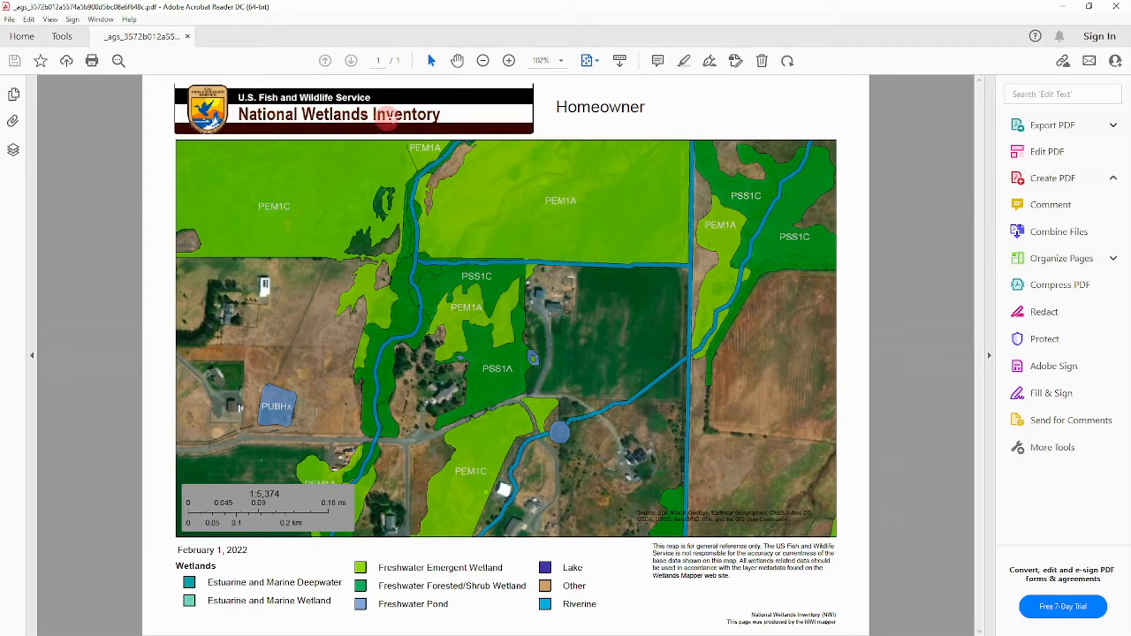
{"action": "left_click", "coordinate": [594, 112]}
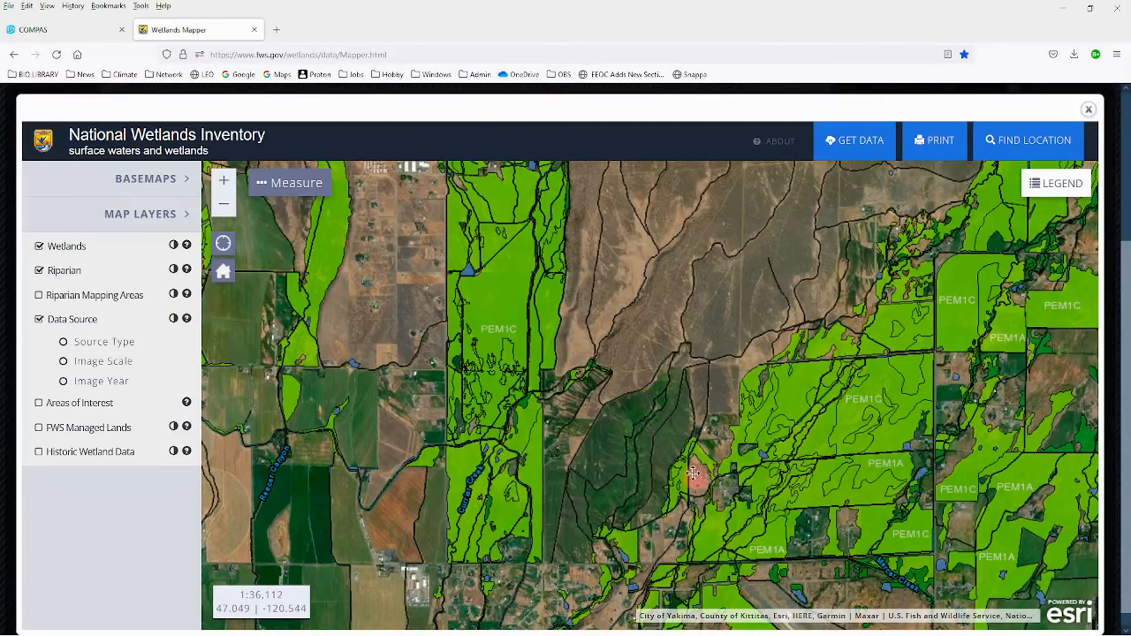
{"action": "left_click_drag", "start_coordinate": [693, 473], "coordinate": [618, 320]}
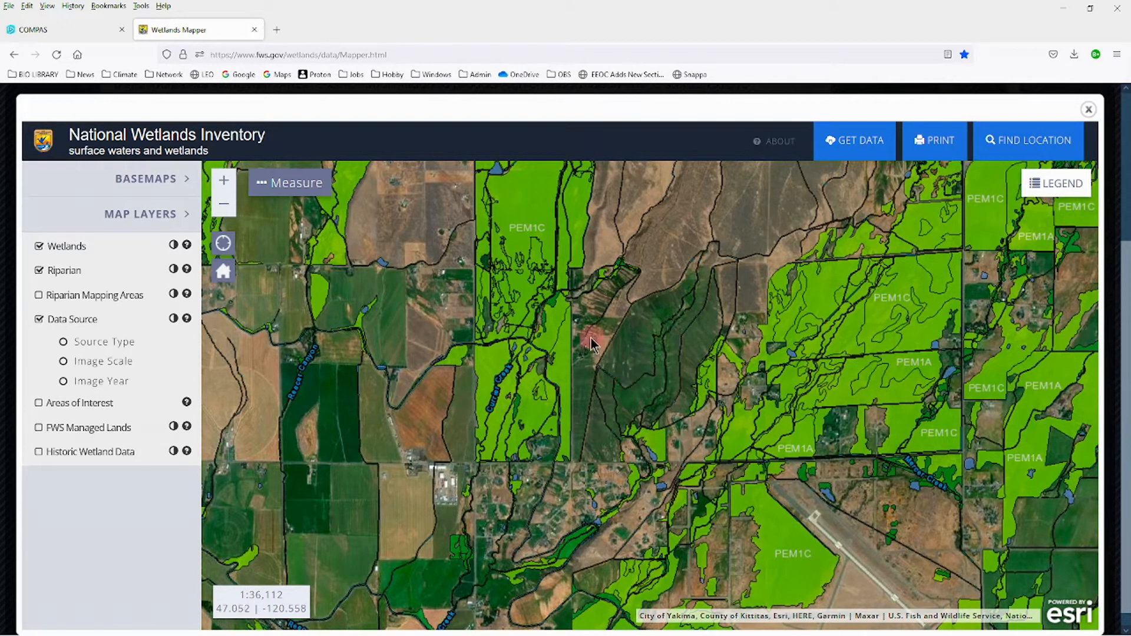
{"action": "left_click_drag", "start_coordinate": [679, 363], "coordinate": [758, 270]}
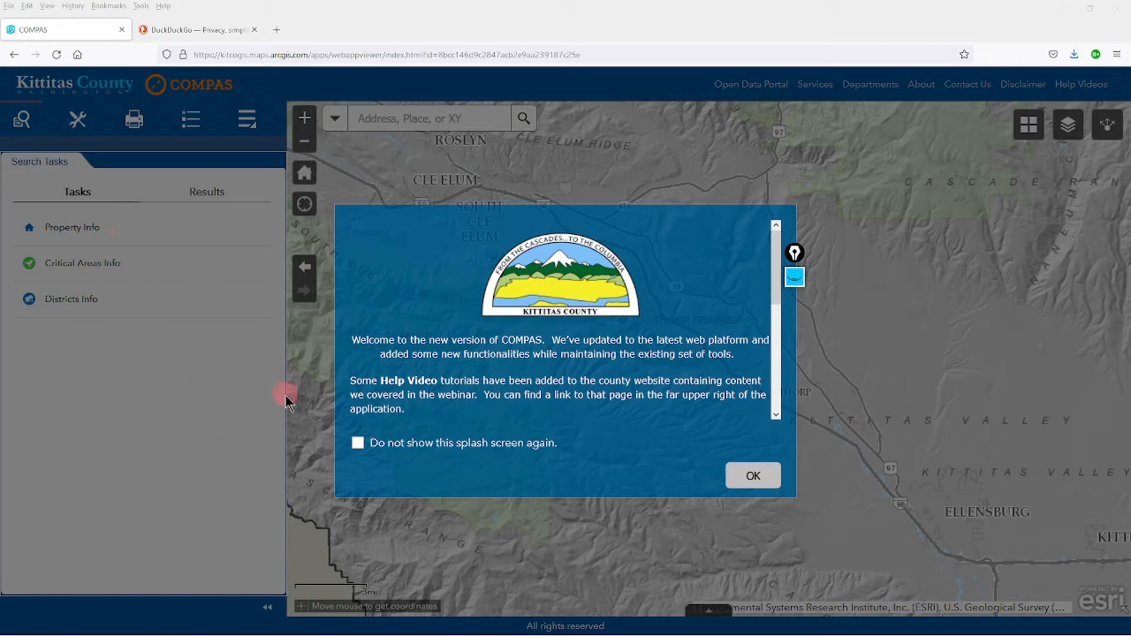
Dismiss the Kittitas County COMPAS welcome splash screen and keep it from showing again.
{"action": "left_click", "coordinate": [440, 448]}
{"action": "left_click", "coordinate": [772, 482]}
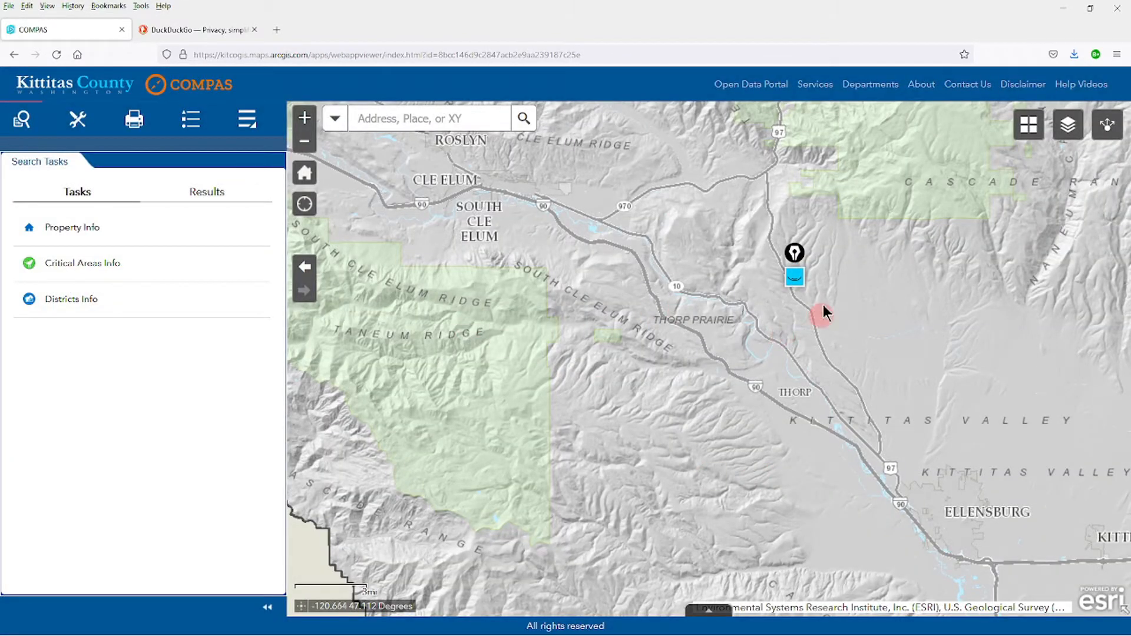
{"action": "left_click_drag", "start_coordinate": [795, 254], "coordinate": [1129, 271]}
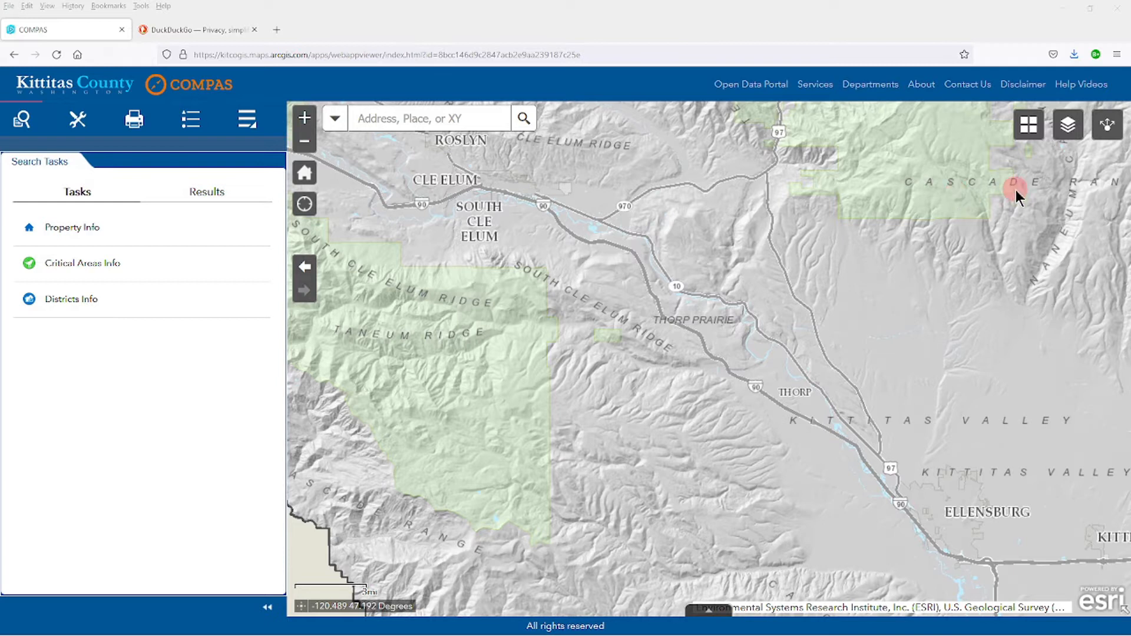
Switch the basemap to Imagery and bring the city of Ellensburg into close view.
{"action": "left_click", "coordinate": [1028, 125]}
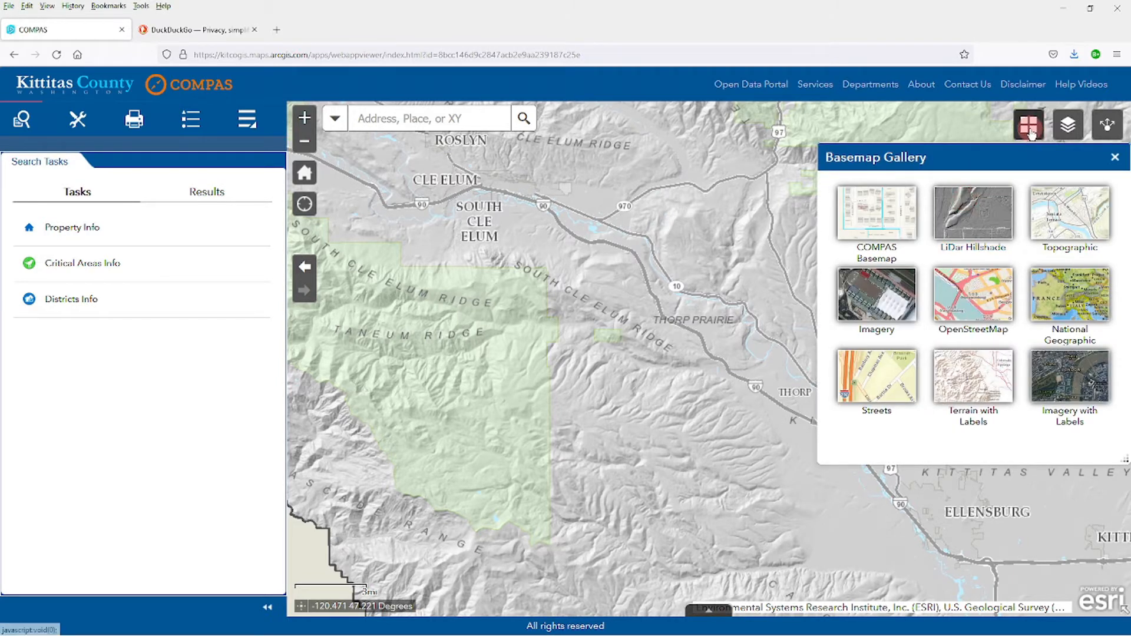
{"action": "left_click", "coordinate": [885, 318]}
{"action": "left_click_drag", "start_coordinate": [990, 424], "coordinate": [742, 296]}
{"action": "scroll", "coordinate": [716, 398], "scroll_direction": "up", "scroll_amount": 2}
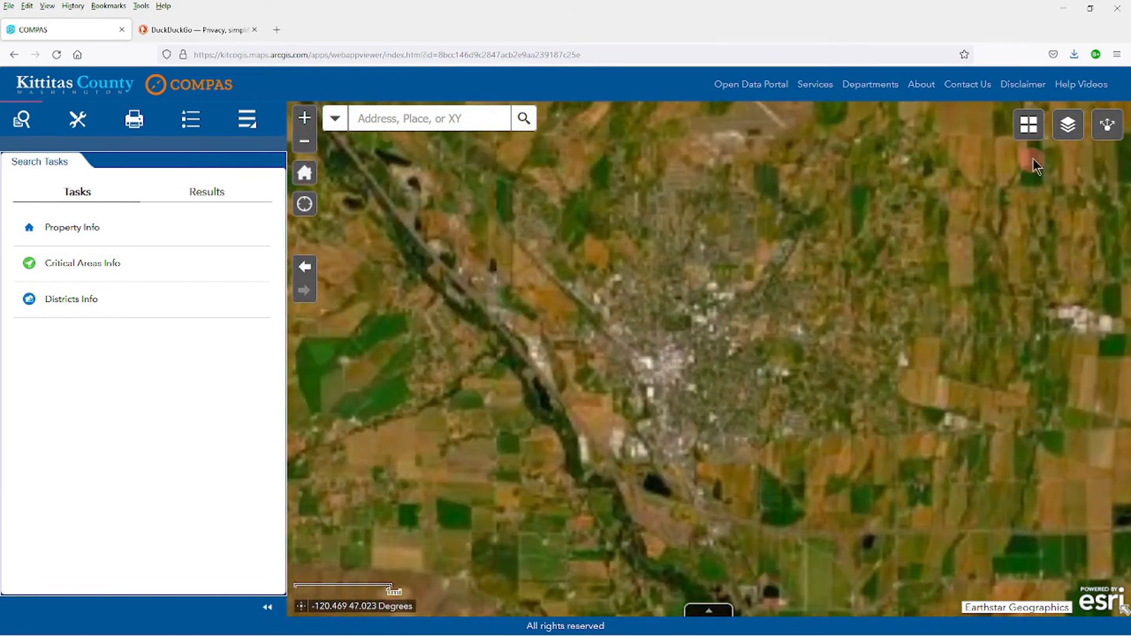
Preview the county's Wetlands layer over the Ellensburg imagery, and hide it again.
{"action": "left_click", "coordinate": [1068, 125]}
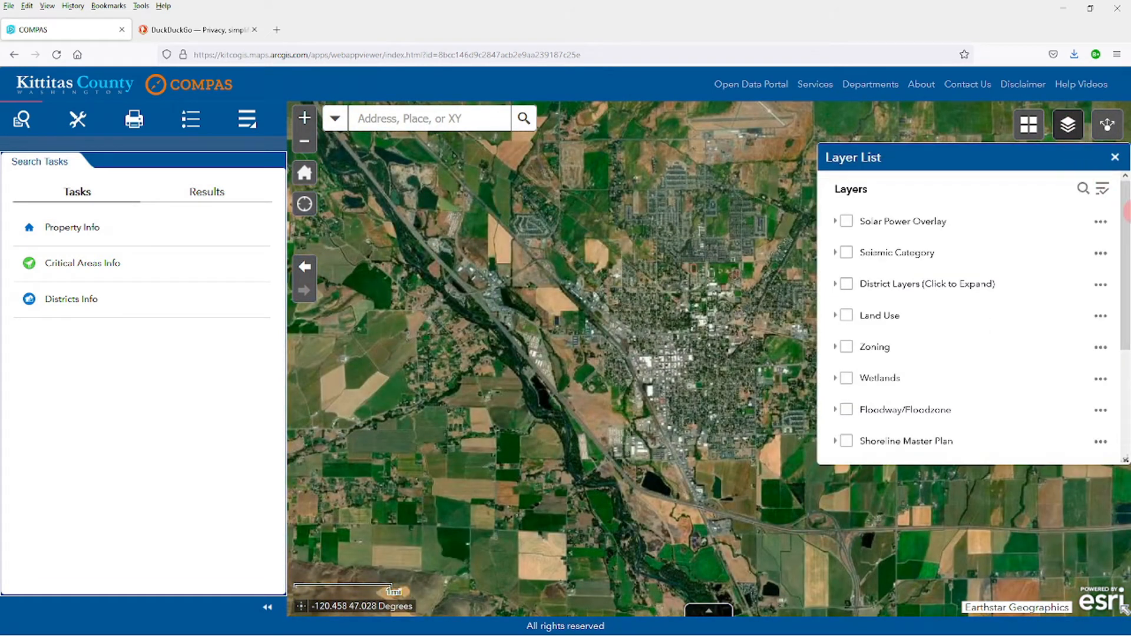
{"action": "scroll", "coordinate": [1125, 206], "scroll_direction": "down", "scroll_amount": 1}
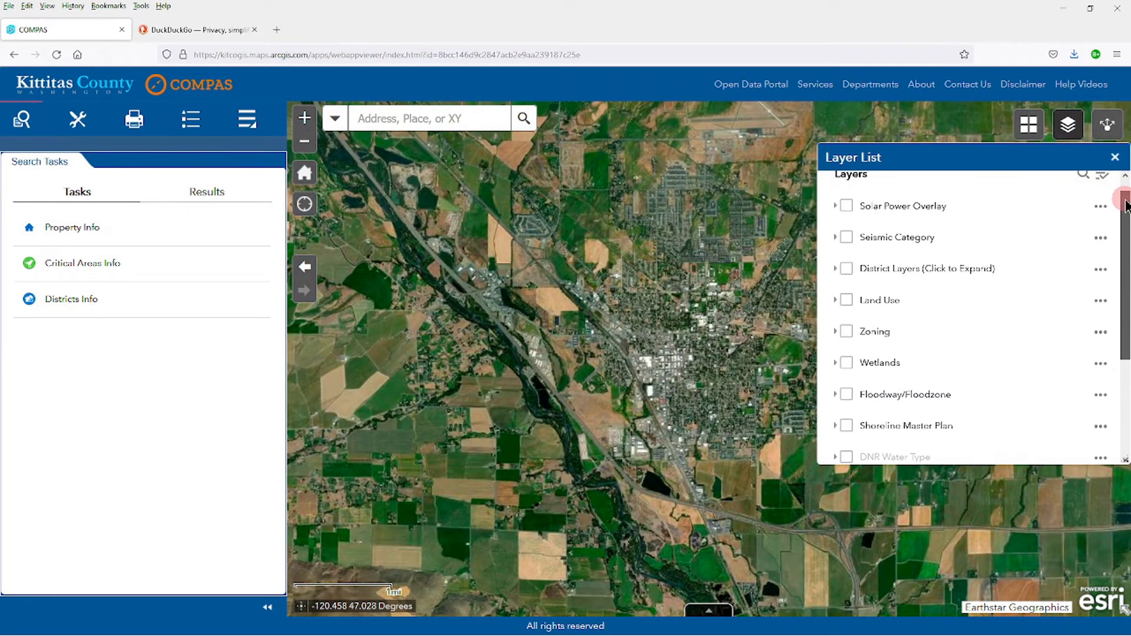
{"action": "scroll", "coordinate": [1125, 206], "scroll_direction": "down", "scroll_amount": 1}
{"action": "left_click", "coordinate": [846, 353]}
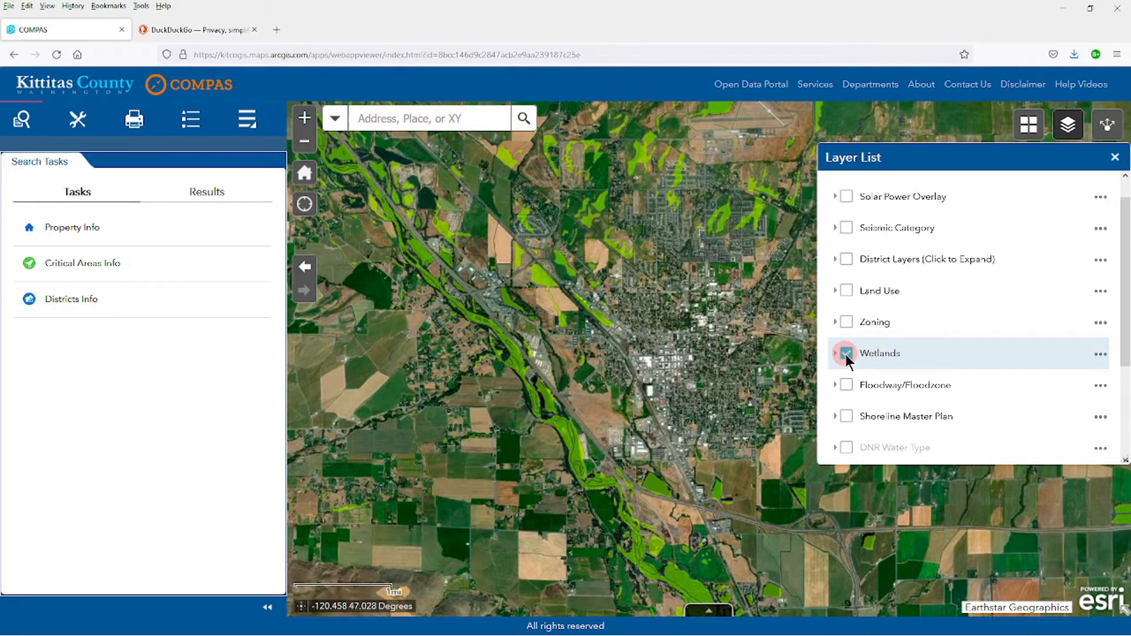
{"action": "left_click", "coordinate": [846, 355]}
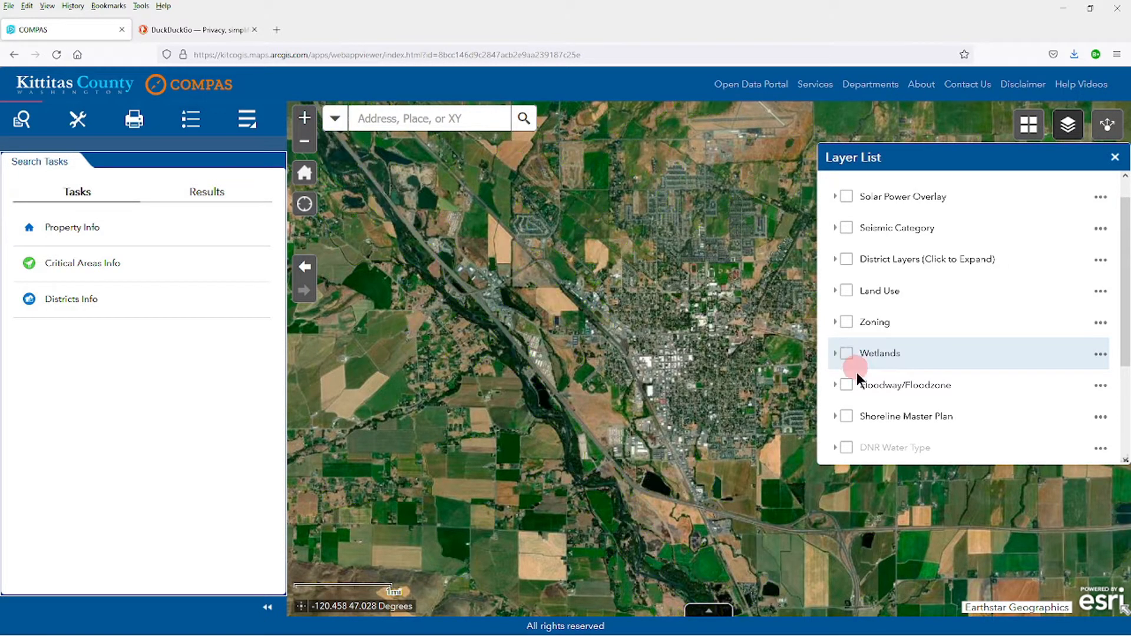
Preview the Floodway/Floodzone and Shoreline Master Plan layers one at a time, hiding each again.
{"action": "scroll", "coordinate": [856, 381], "scroll_direction": "down", "scroll_amount": 2}
{"action": "left_click", "coordinate": [846, 318]}
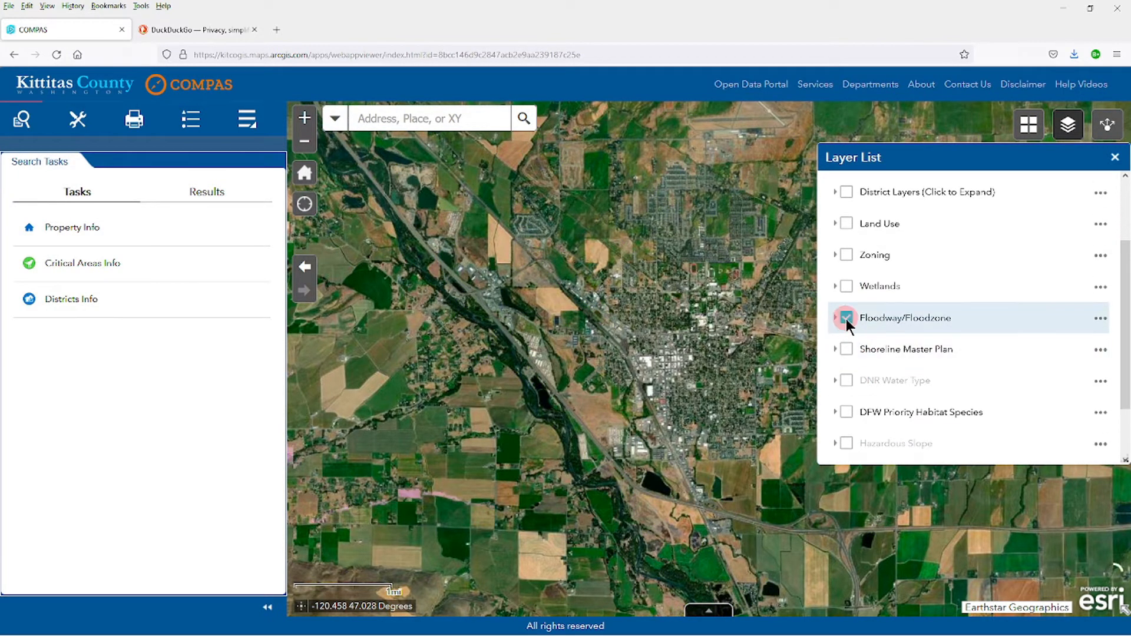
{"action": "left_click", "coordinate": [846, 318]}
{"action": "left_click", "coordinate": [844, 349]}
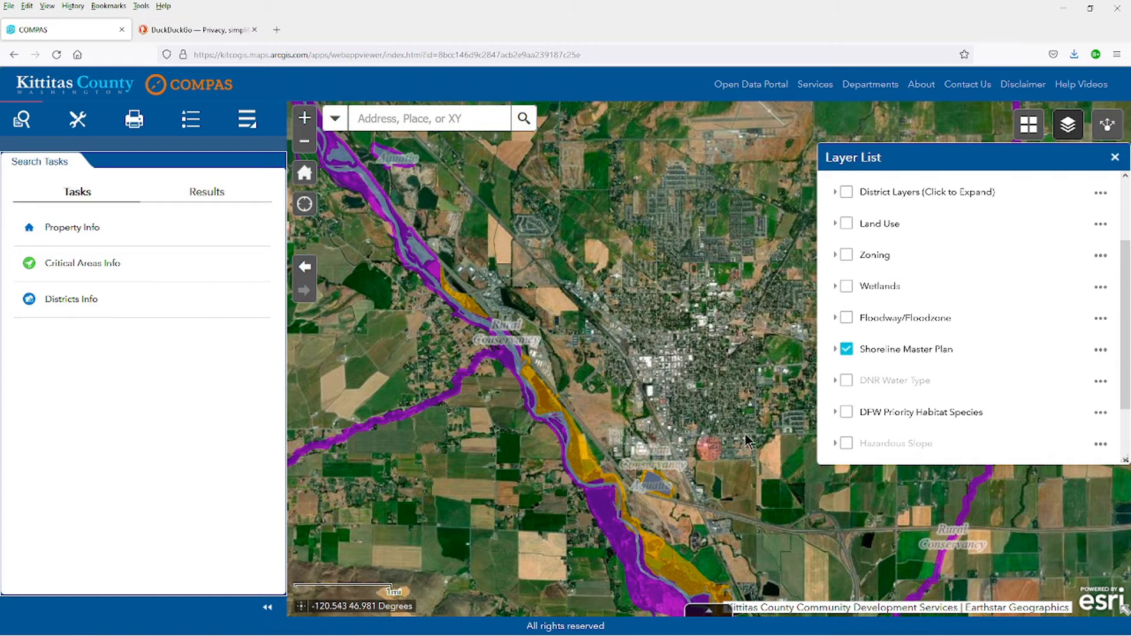
{"action": "left_click", "coordinate": [848, 350]}
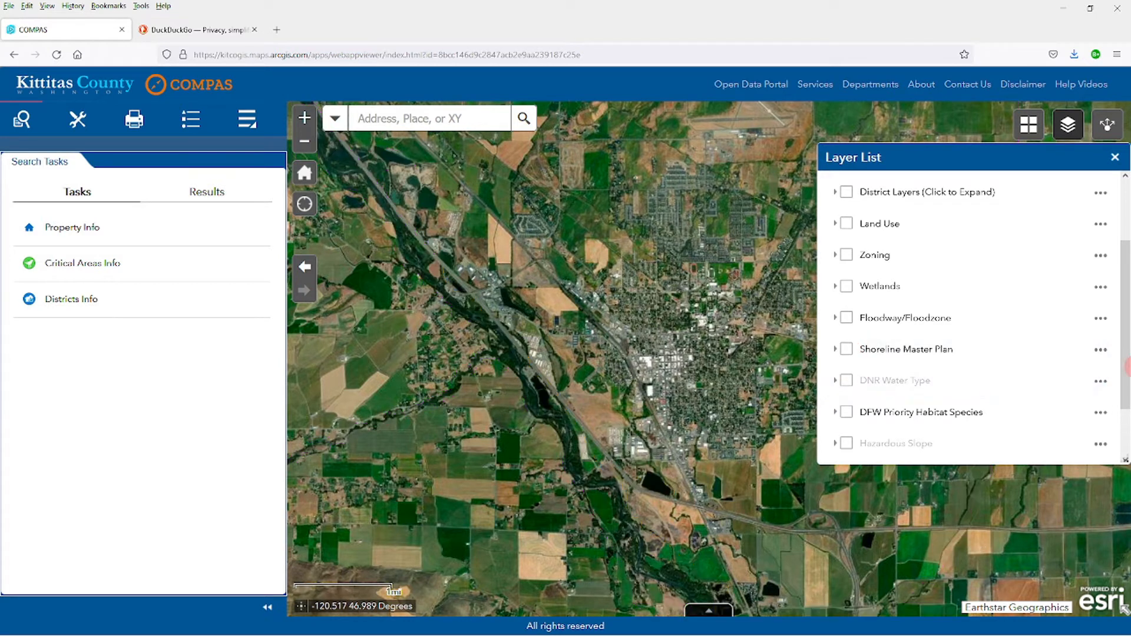
Show the Wetlands layer, close the layer list, and center the map on the wetlands around the airport north of Ellensburg.
{"action": "left_click_drag", "start_coordinate": [1126, 335], "coordinate": [1126, 320]}
{"action": "left_click", "coordinate": [844, 315]}
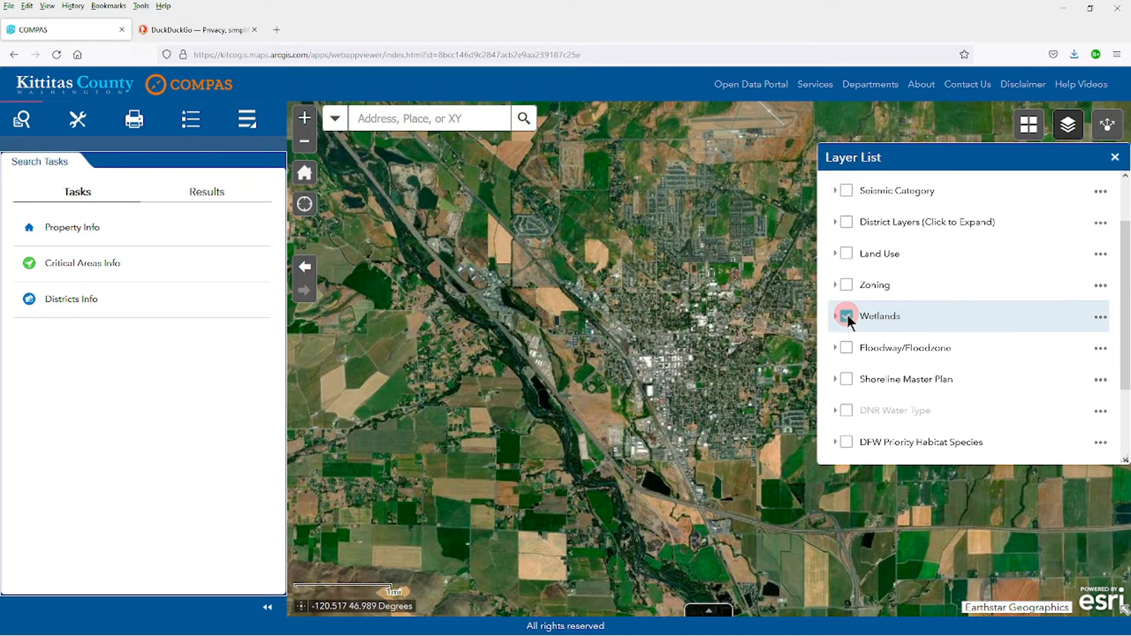
{"action": "left_click", "coordinate": [1115, 158]}
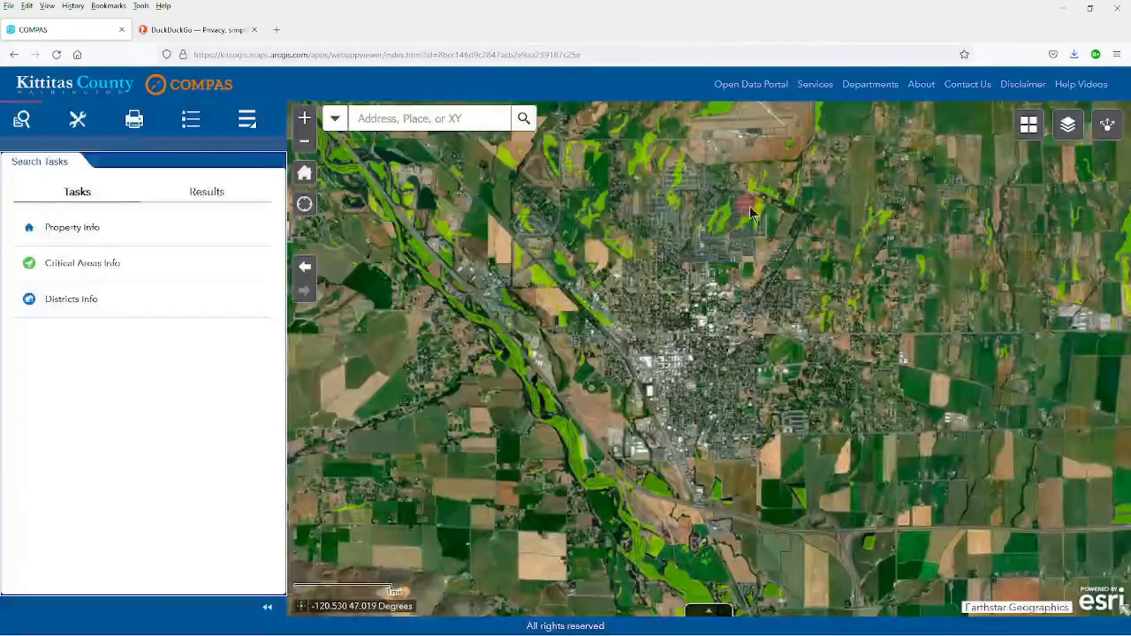
{"action": "left_click_drag", "start_coordinate": [825, 229], "coordinate": [823, 439]}
{"action": "left_click_drag", "start_coordinate": [814, 356], "coordinate": [782, 389]}
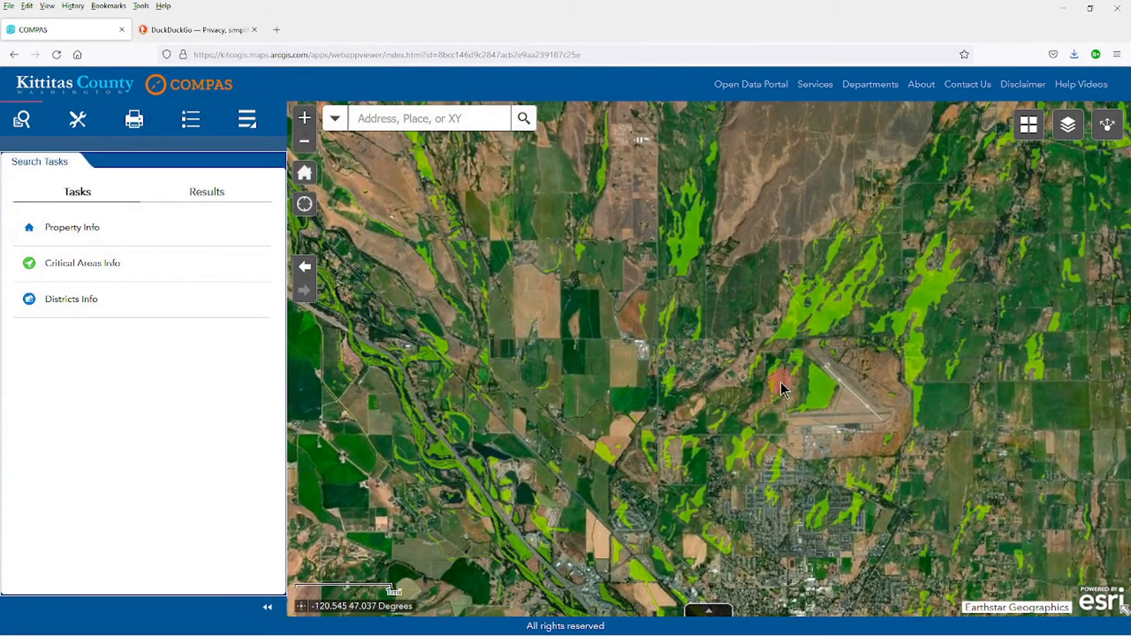
{"action": "scroll", "coordinate": [812, 352], "scroll_direction": "up", "scroll_amount": 1}
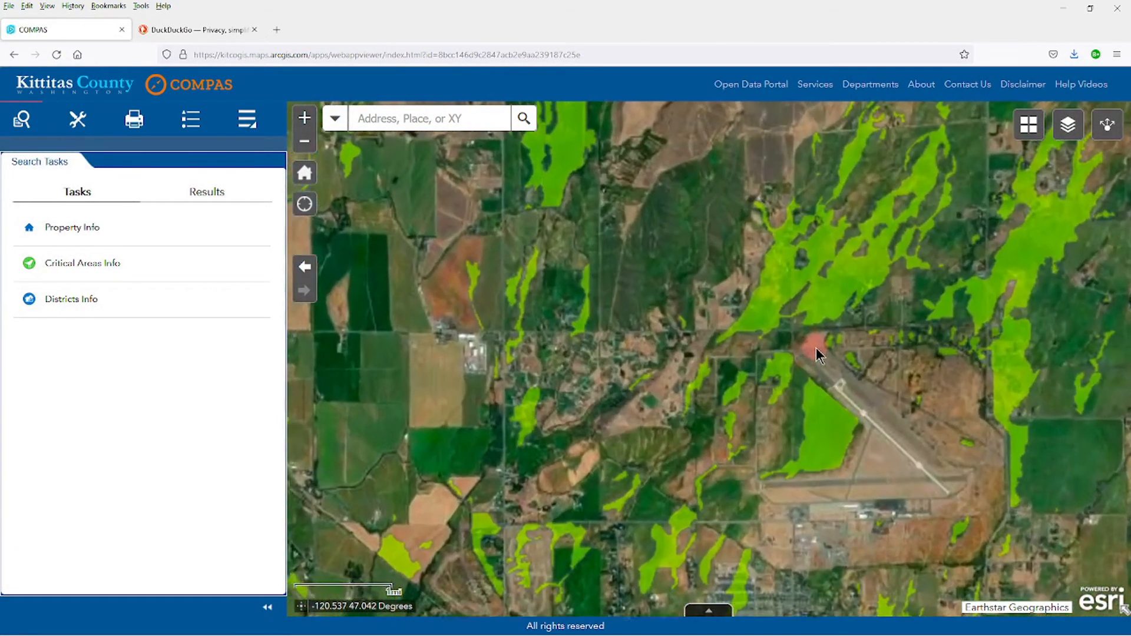
{"action": "left_click_drag", "start_coordinate": [803, 333], "coordinate": [727, 361]}
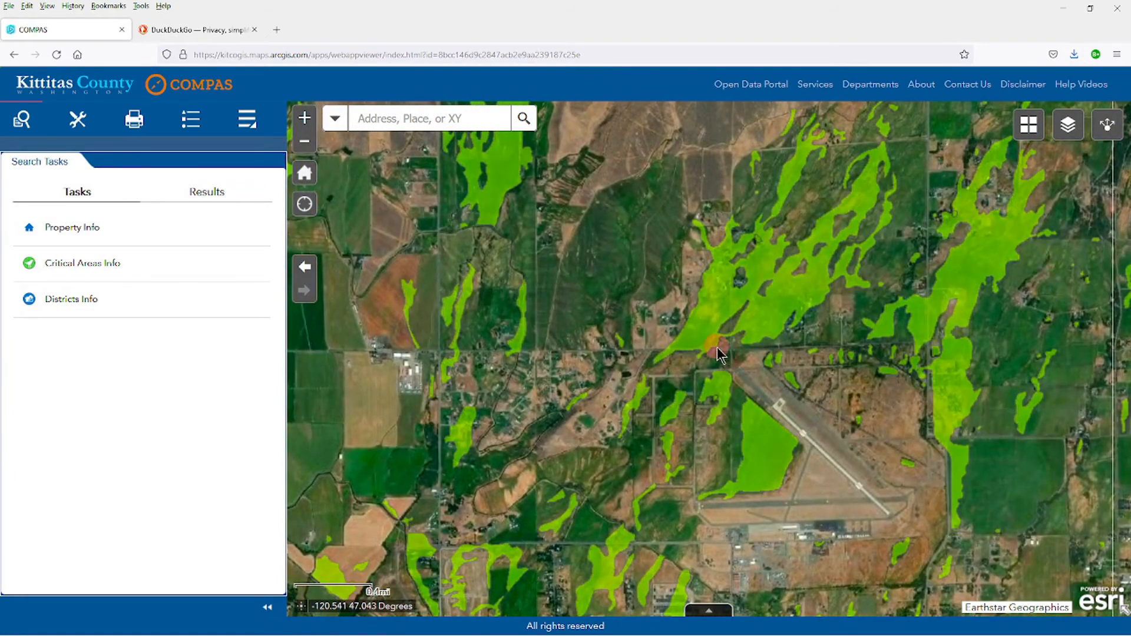
{"action": "left_click", "coordinate": [663, 338]}
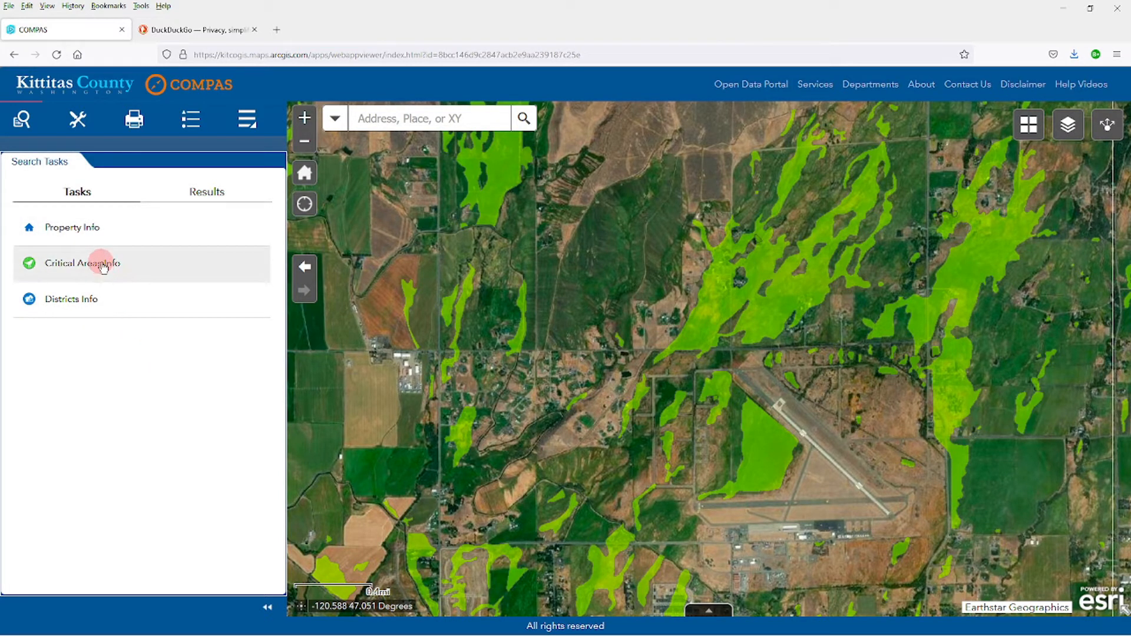
Run a Property Info search for parcel number 326933.
{"action": "left_click", "coordinate": [82, 231]}
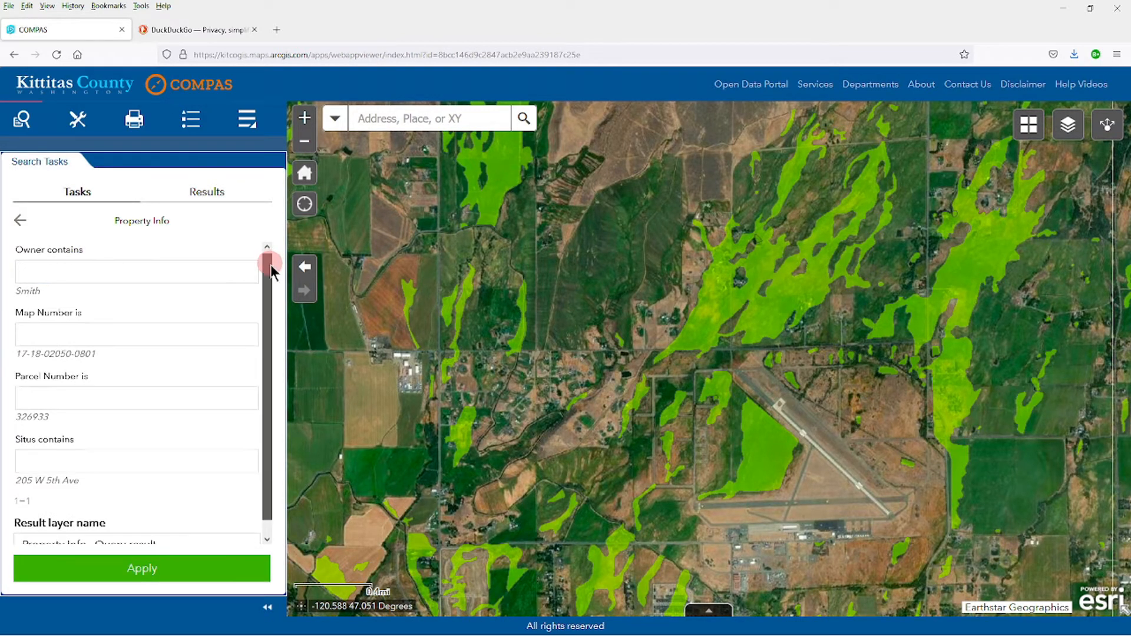
{"action": "left_click_drag", "start_coordinate": [270, 264], "coordinate": [246, 271]}
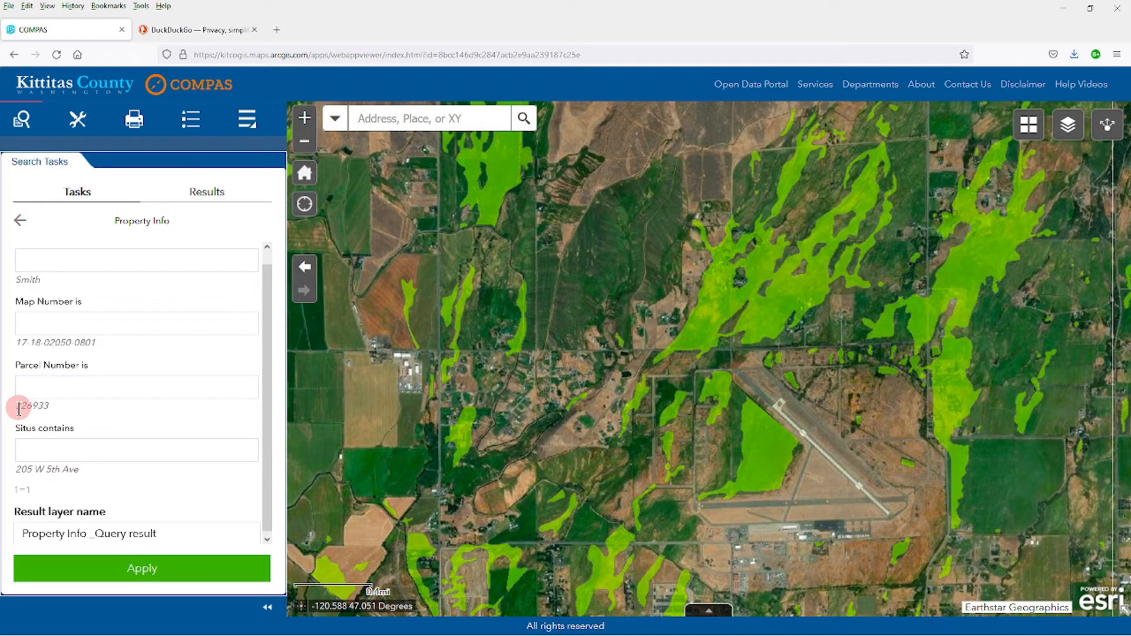
{"action": "left_click", "coordinate": [65, 385]}
{"action": "left_click", "coordinate": [92, 390]}
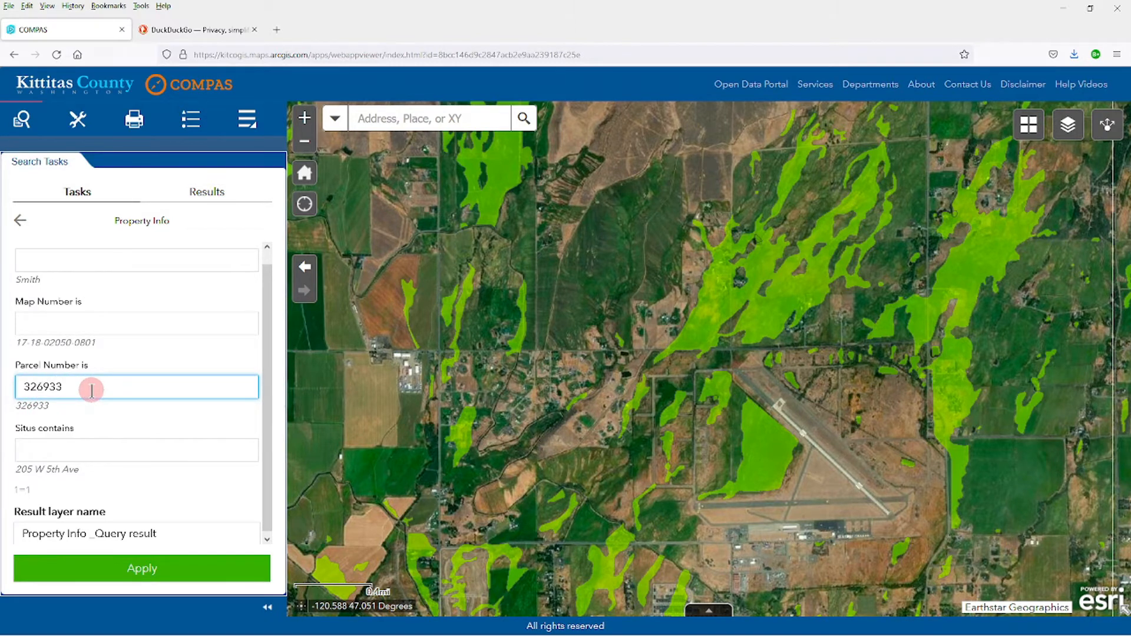
{"action": "key", "text": "Return"}
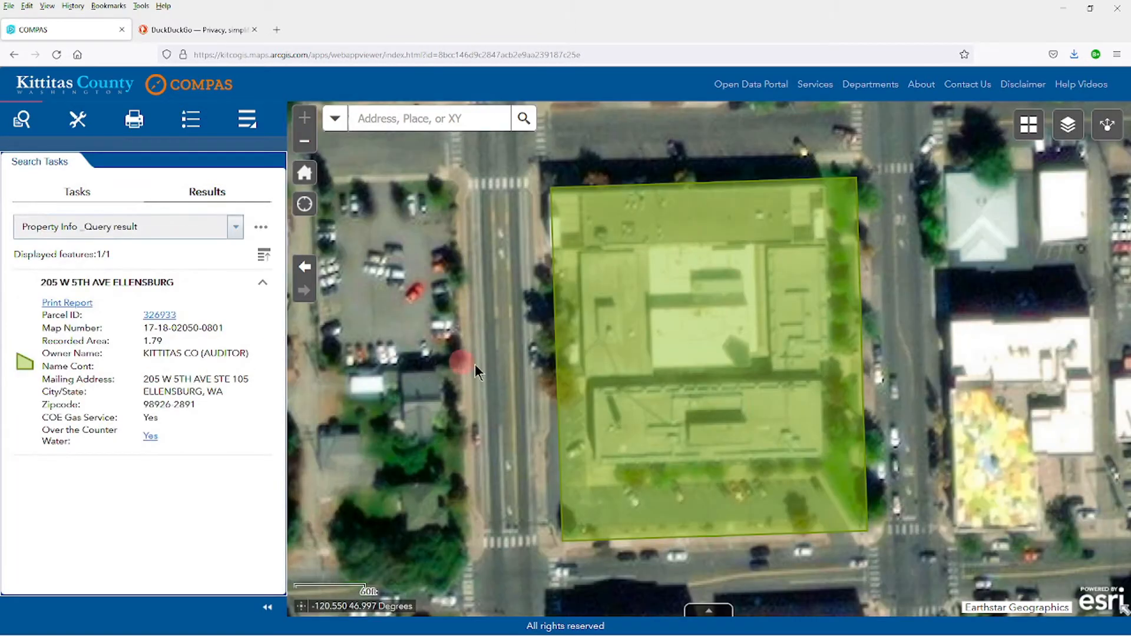
{"action": "scroll", "coordinate": [669, 341], "scroll_direction": "down", "scroll_amount": 1}
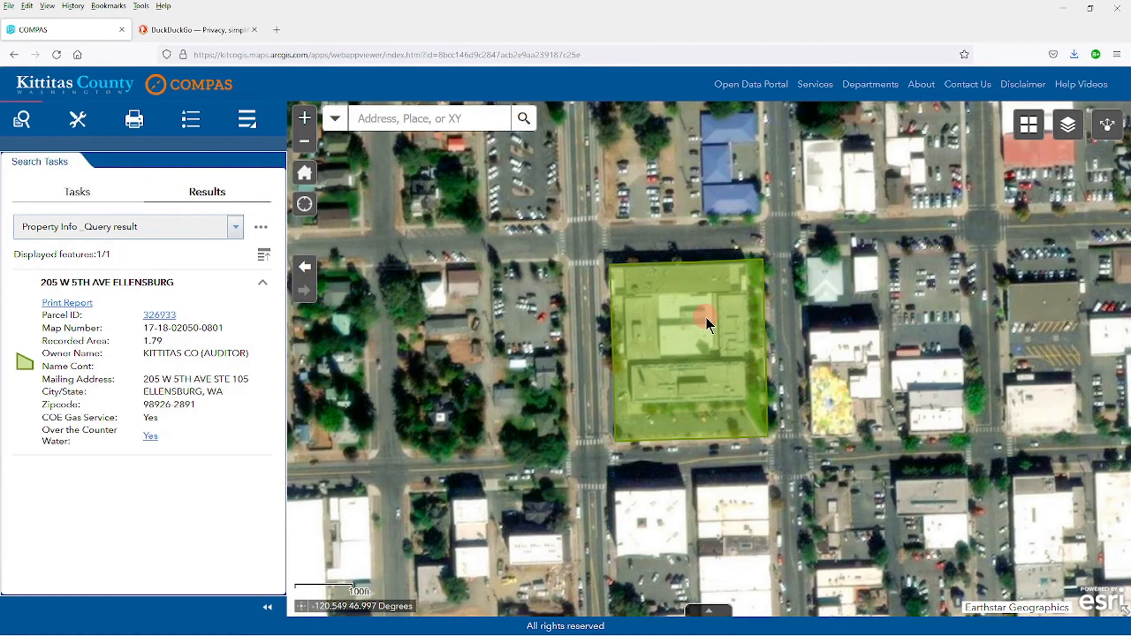
{"action": "scroll", "coordinate": [705, 318], "scroll_direction": "down", "scroll_amount": 1}
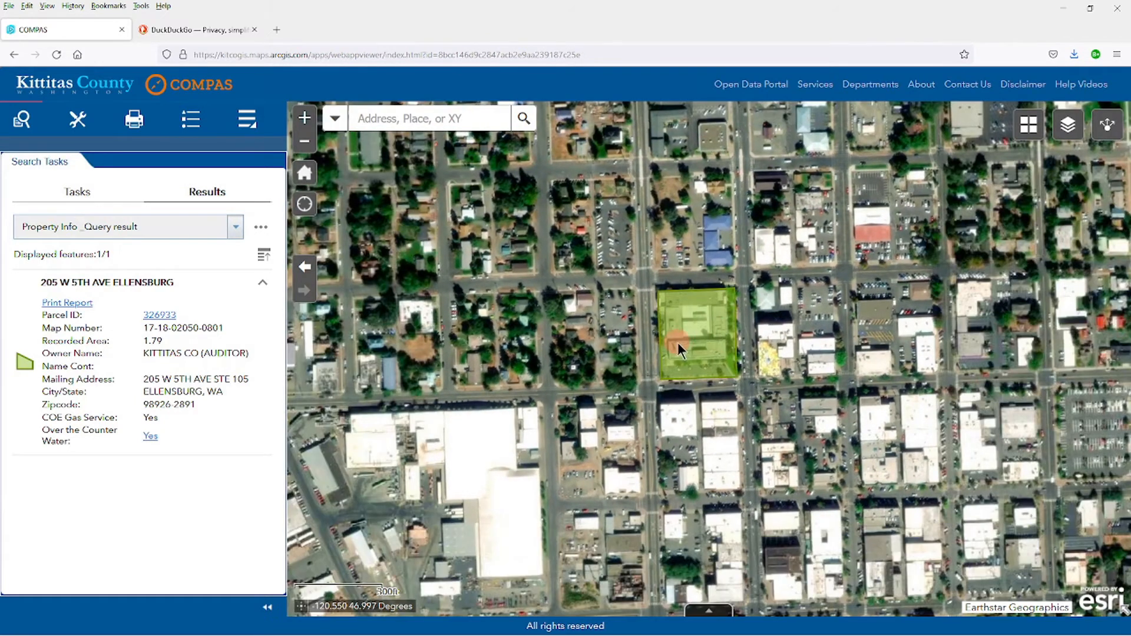
{"action": "left_click", "coordinate": [67, 303]}
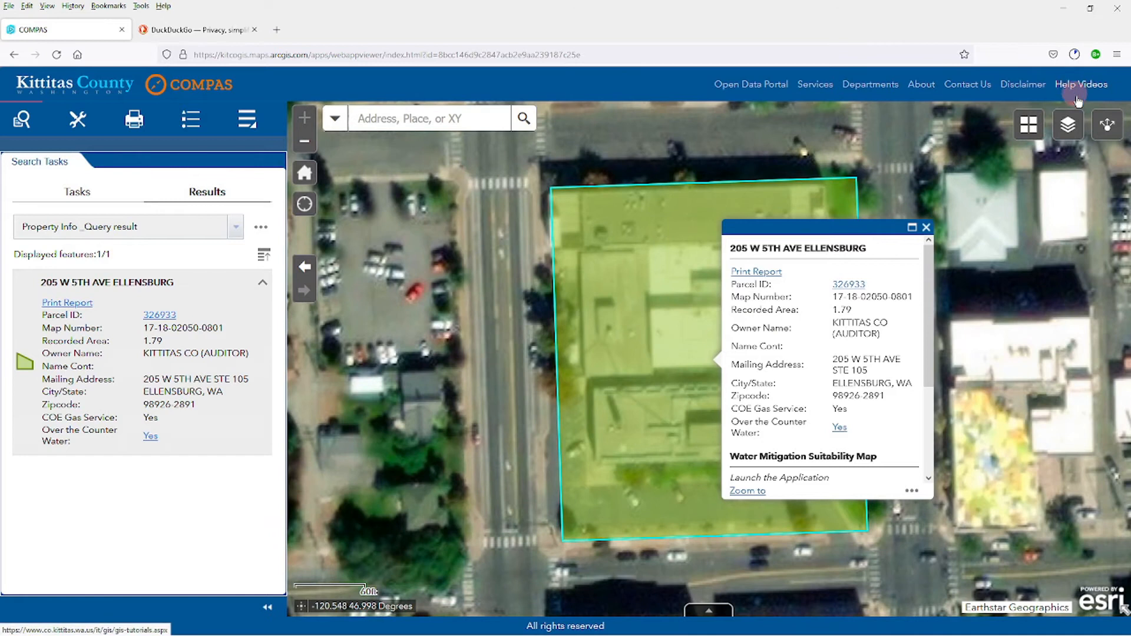
{"action": "left_click", "coordinate": [1074, 55]}
{"action": "left_click", "coordinate": [903, 78]}
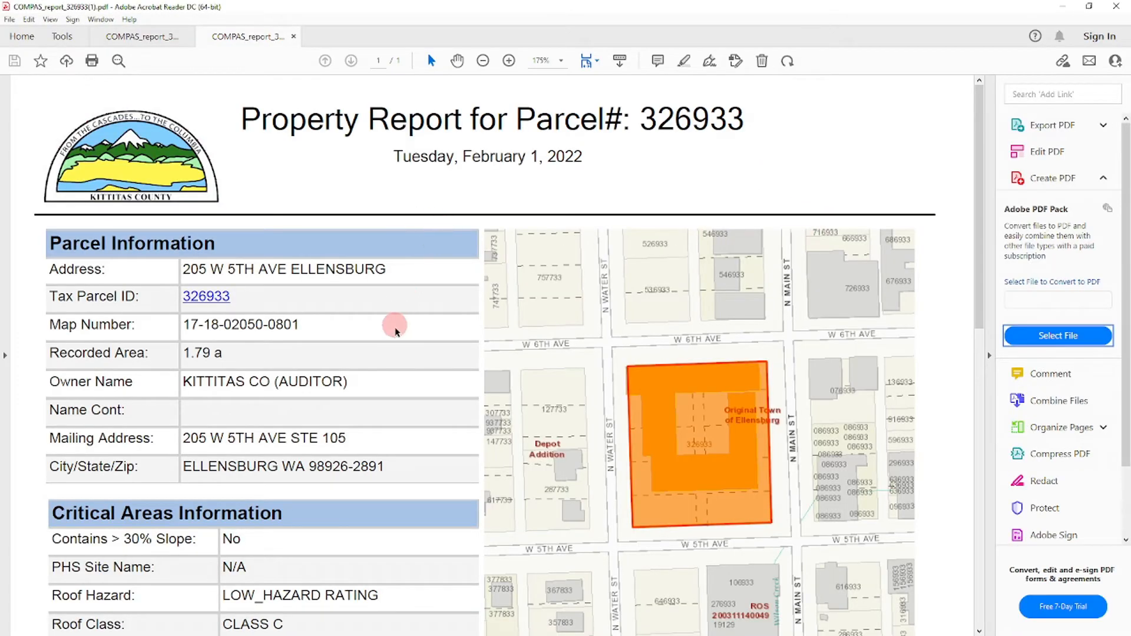
Read the parcel report's Critical Areas Information, including the Wetland Code entry, and close the report.
{"action": "scroll", "coordinate": [404, 401], "scroll_direction": "down", "scroll_amount": 1}
{"action": "scroll", "coordinate": [403, 401], "scroll_direction": "down", "scroll_amount": 7}
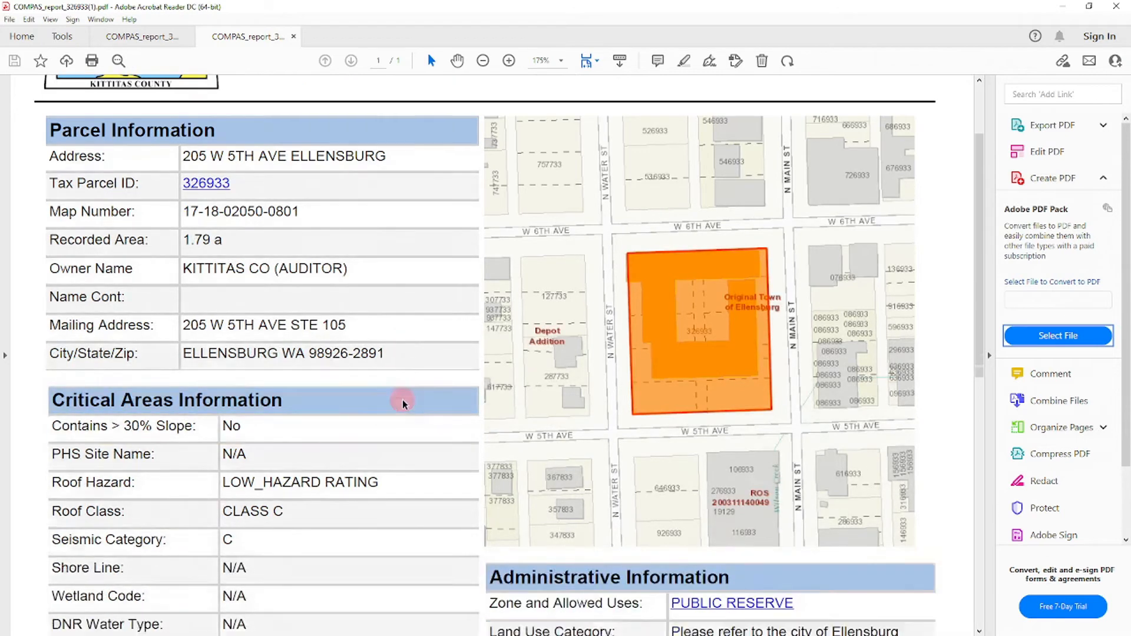
{"action": "scroll", "coordinate": [400, 402], "scroll_direction": "down", "scroll_amount": 6}
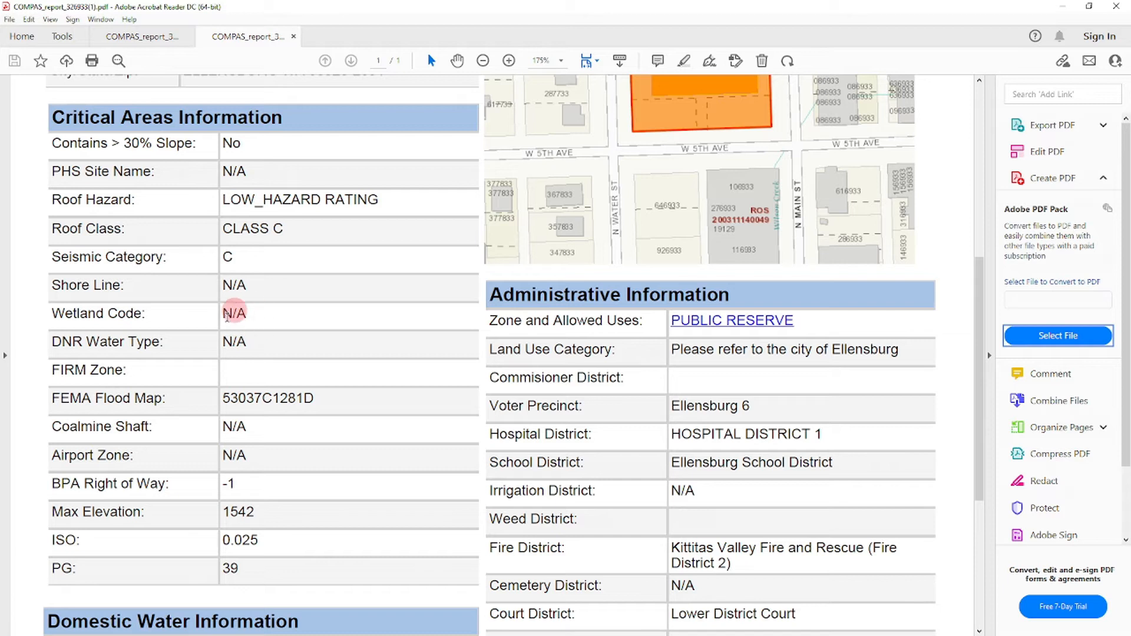
{"action": "scroll", "coordinate": [306, 322], "scroll_direction": "up", "scroll_amount": 1}
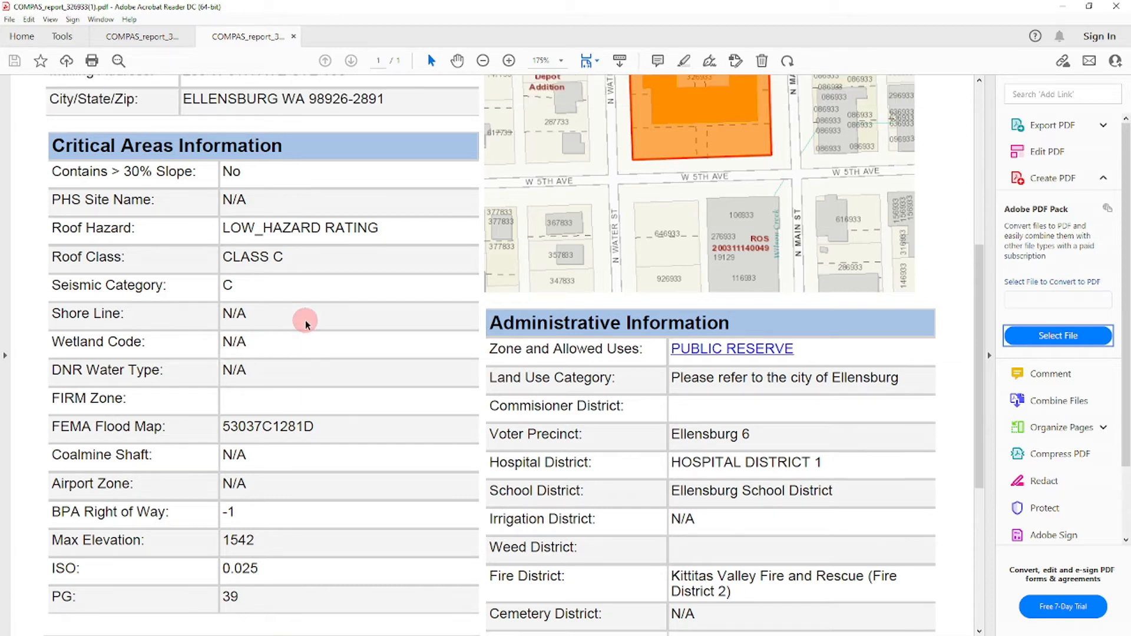
{"action": "left_click", "coordinate": [1115, 7]}
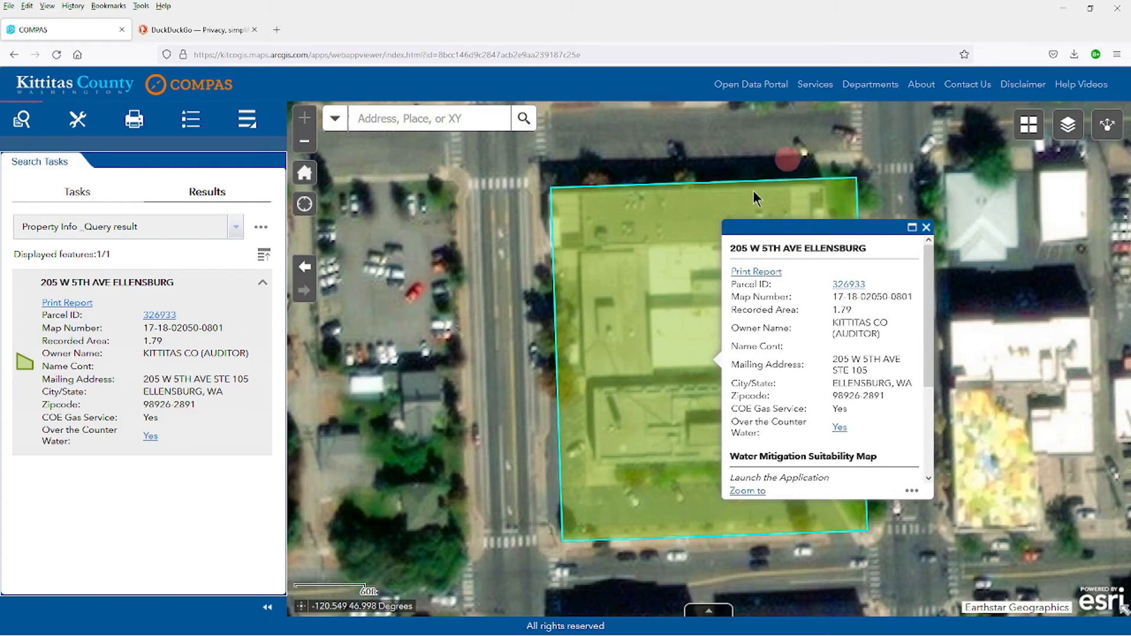
Close the parcel's pop-up in COMPAS and return to the Property Info search form.
{"action": "left_click", "coordinate": [925, 227]}
{"action": "left_click", "coordinate": [656, 247]}
{"action": "scroll", "coordinate": [656, 247], "scroll_direction": "down", "scroll_amount": 3}
{"action": "left_click", "coordinate": [77, 192]}
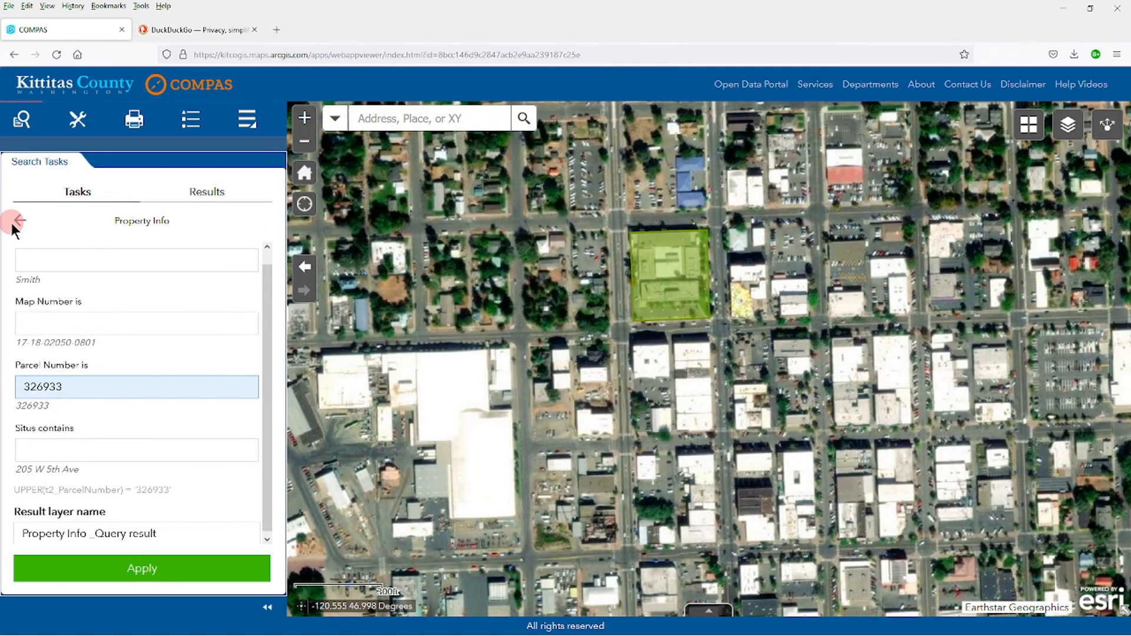
Frame the map closely on the PEMC wetland among the cul-de-sac roads west of the airport runway north of Ellensburg.
{"action": "scroll", "coordinate": [729, 246], "scroll_direction": "down", "scroll_amount": 2}
{"action": "left_click_drag", "start_coordinate": [769, 242], "coordinate": [691, 465]}
{"action": "scroll", "coordinate": [756, 312], "scroll_direction": "down", "scroll_amount": 1}
{"action": "left_click_drag", "start_coordinate": [806, 253], "coordinate": [762, 404]}
{"action": "left_click_drag", "start_coordinate": [779, 242], "coordinate": [854, 544]}
{"action": "scroll", "coordinate": [783, 412], "scroll_direction": "up", "scroll_amount": 1}
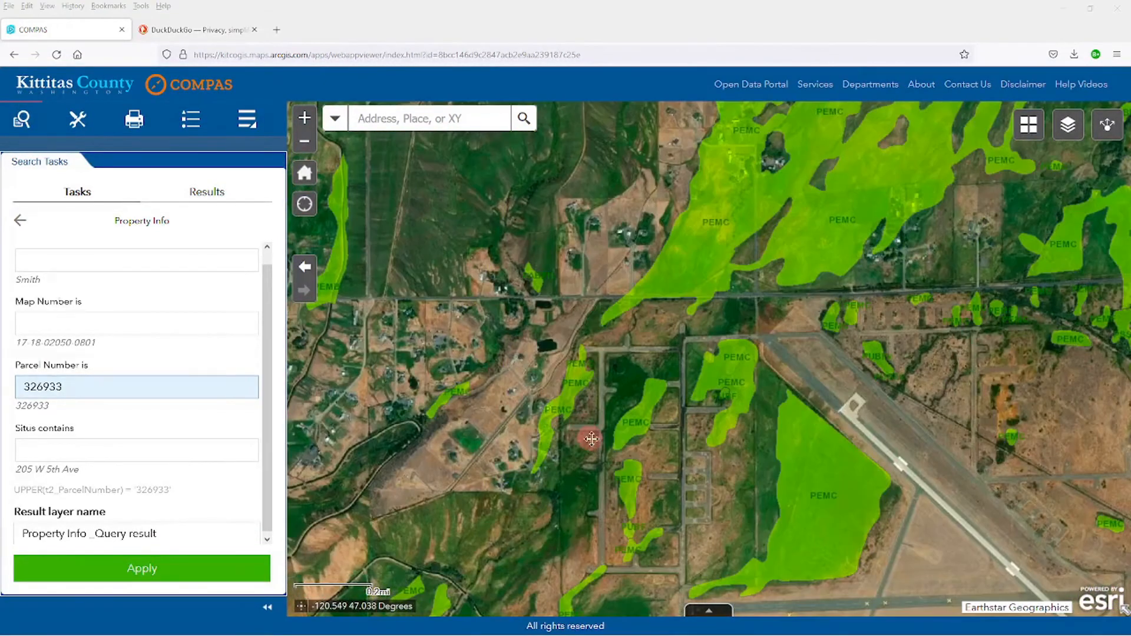
{"action": "left_click_drag", "start_coordinate": [590, 439], "coordinate": [581, 393]}
{"action": "scroll", "coordinate": [624, 366], "scroll_direction": "up", "scroll_amount": 2}
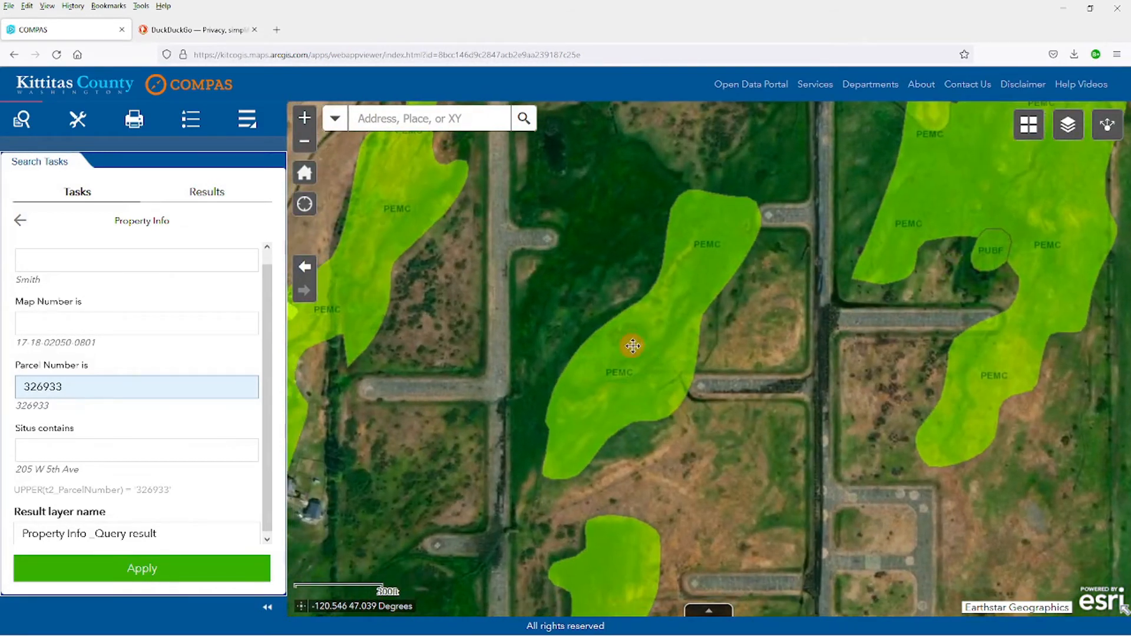
{"action": "left_click_drag", "start_coordinate": [632, 345], "coordinate": [643, 351]}
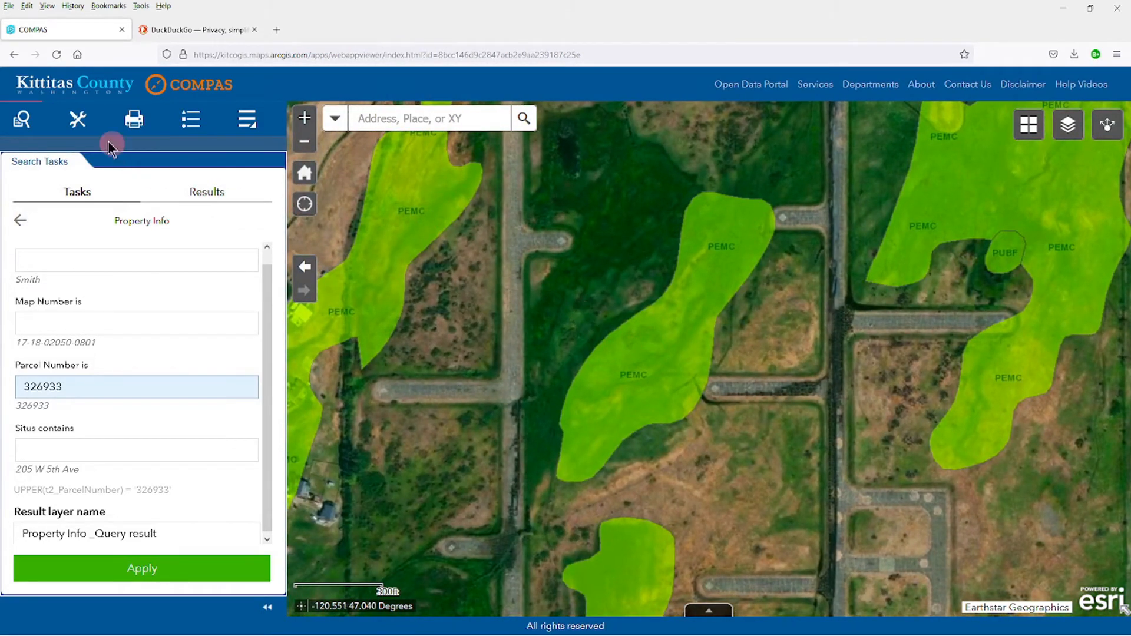
Print the framed wetland map titled "Landowner" with the 8x11 Landscape layout in JPG format, and open the resulting print.
{"action": "left_click", "coordinate": [135, 119]}
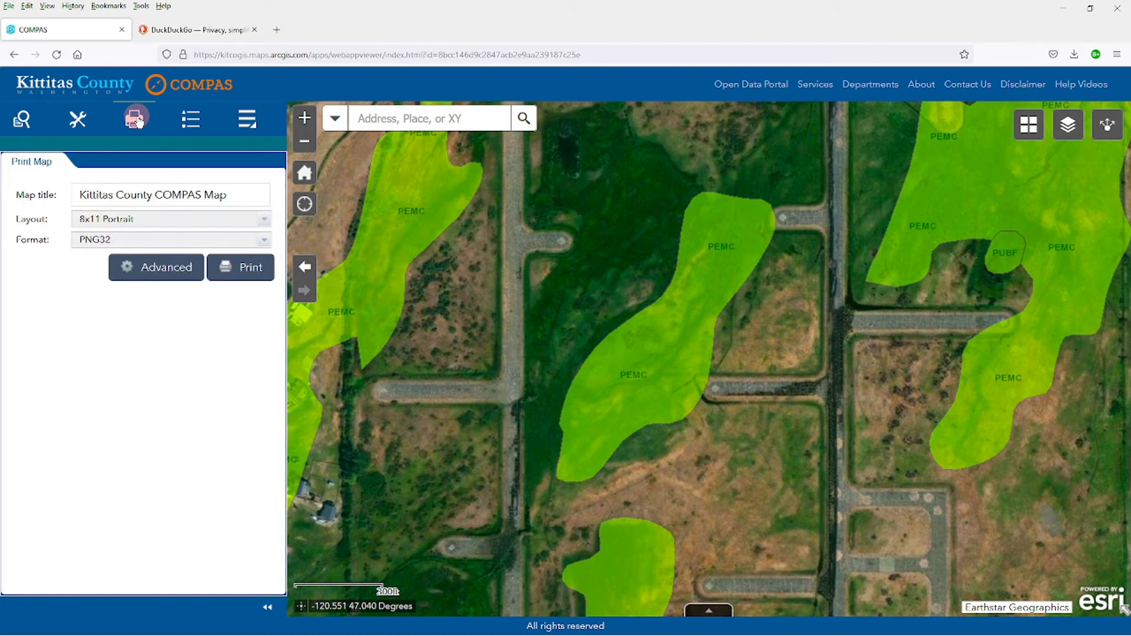
{"action": "left_click_drag", "start_coordinate": [227, 193], "coordinate": [80, 192]}
{"action": "type", "text": "Landowner"}
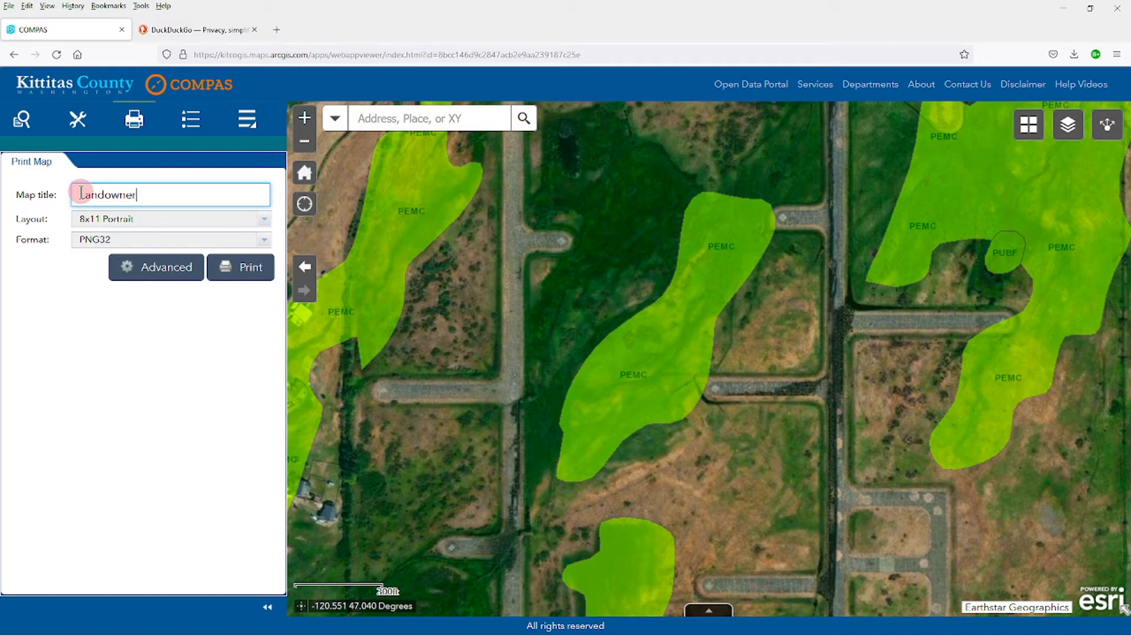
{"action": "left_click", "coordinate": [264, 219]}
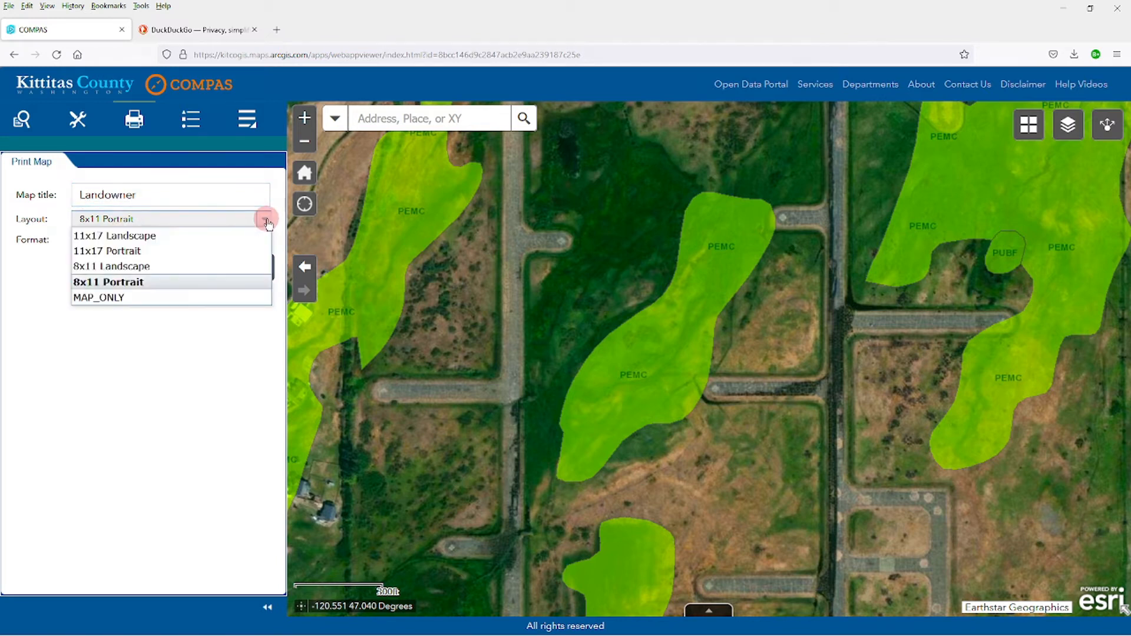
{"action": "left_click", "coordinate": [136, 265]}
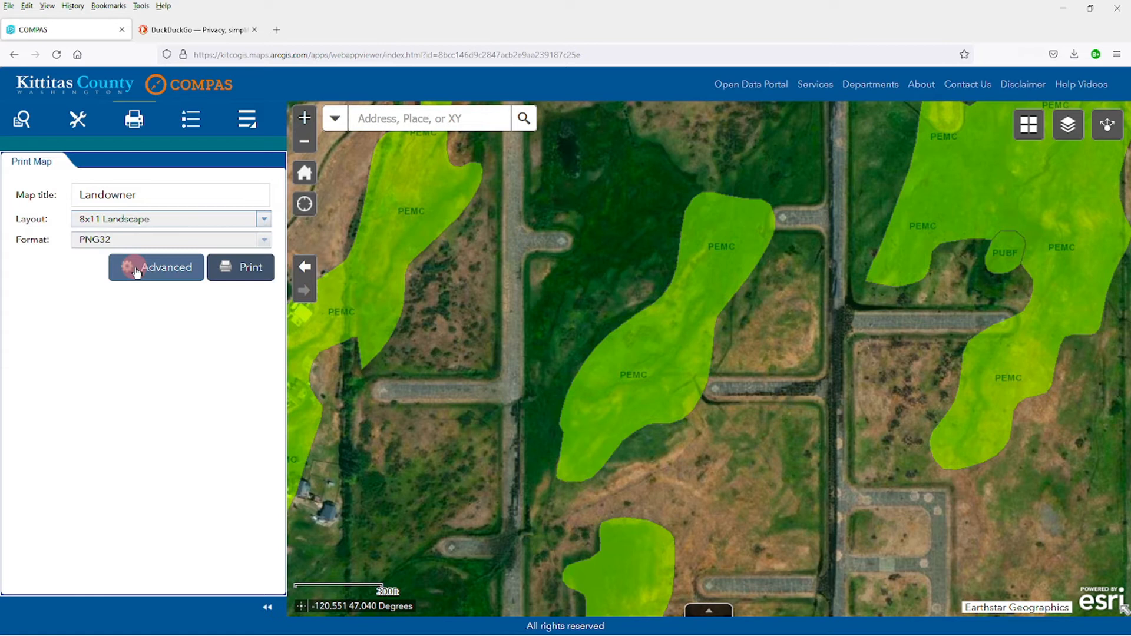
{"action": "left_click", "coordinate": [266, 242]}
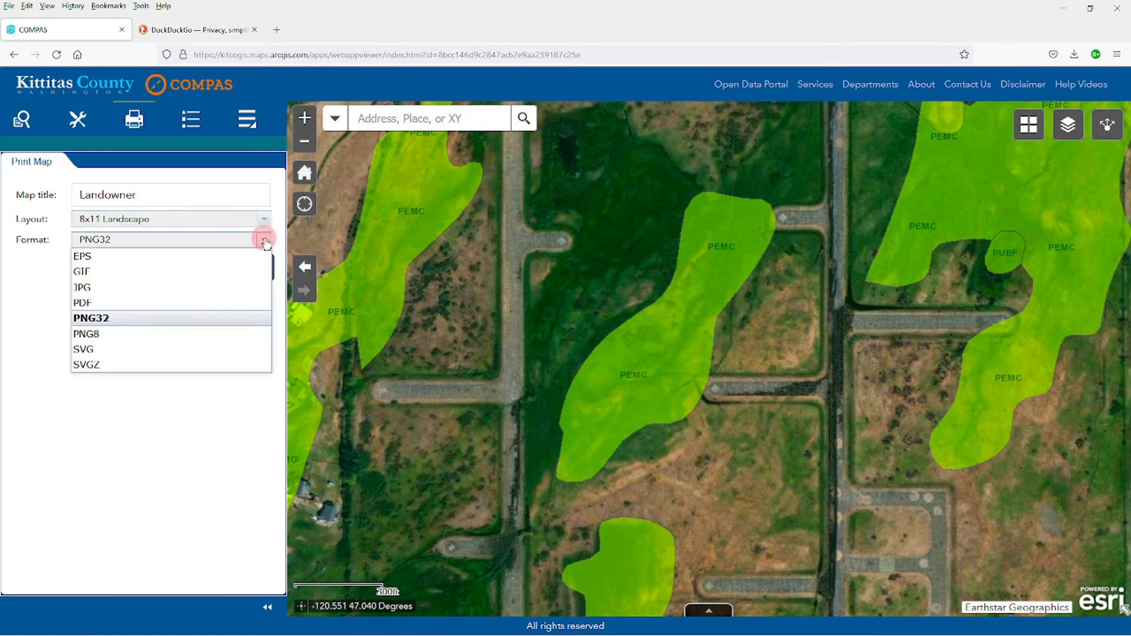
{"action": "left_click", "coordinate": [93, 287]}
{"action": "left_click", "coordinate": [245, 267]}
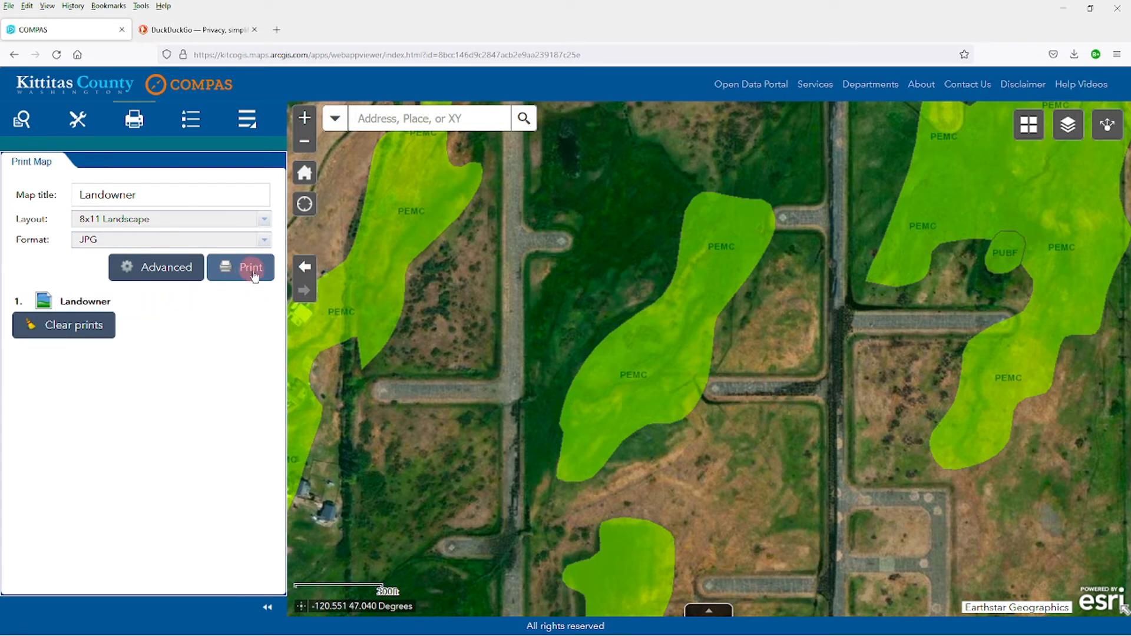
{"action": "left_click", "coordinate": [84, 301]}
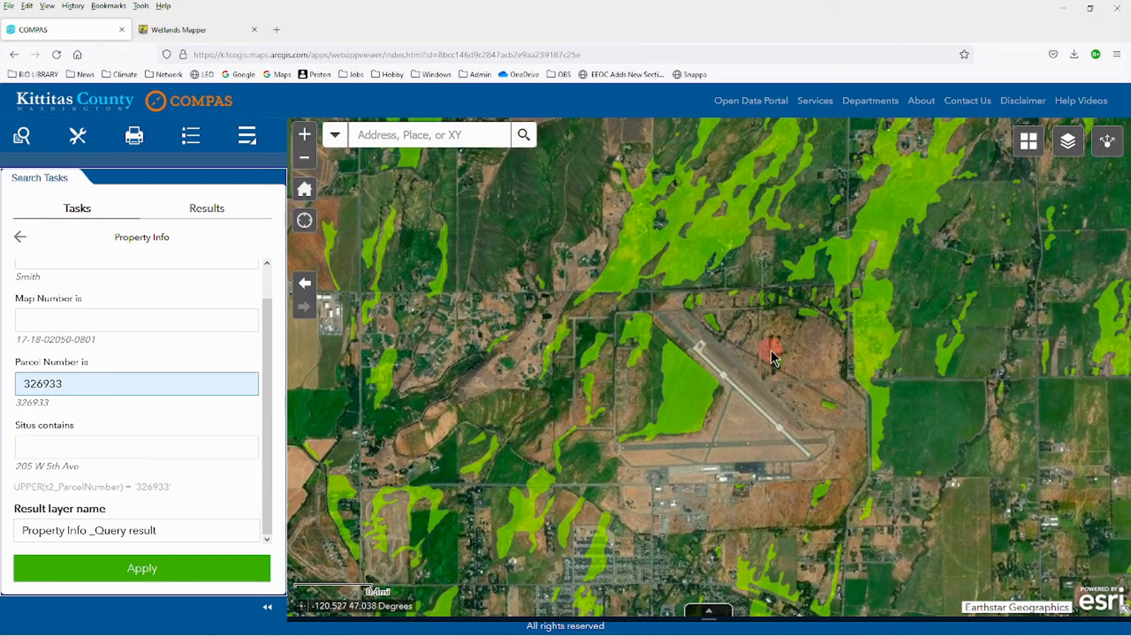
Compare the wetlands mapped around the airport in COMPAS and in the National Wetlands Inventory mapper, alternating between matching views.
{"action": "left_click_drag", "start_coordinate": [771, 349], "coordinate": [779, 368]}
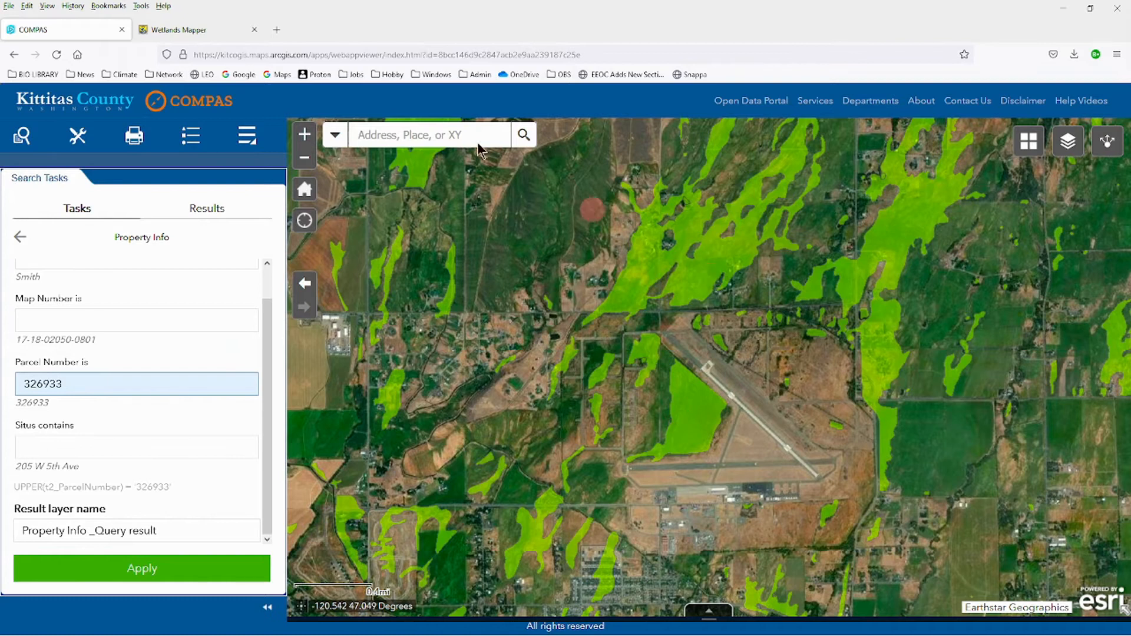
{"action": "left_click", "coordinate": [203, 30]}
{"action": "left_click_drag", "start_coordinate": [639, 378], "coordinate": [755, 351]}
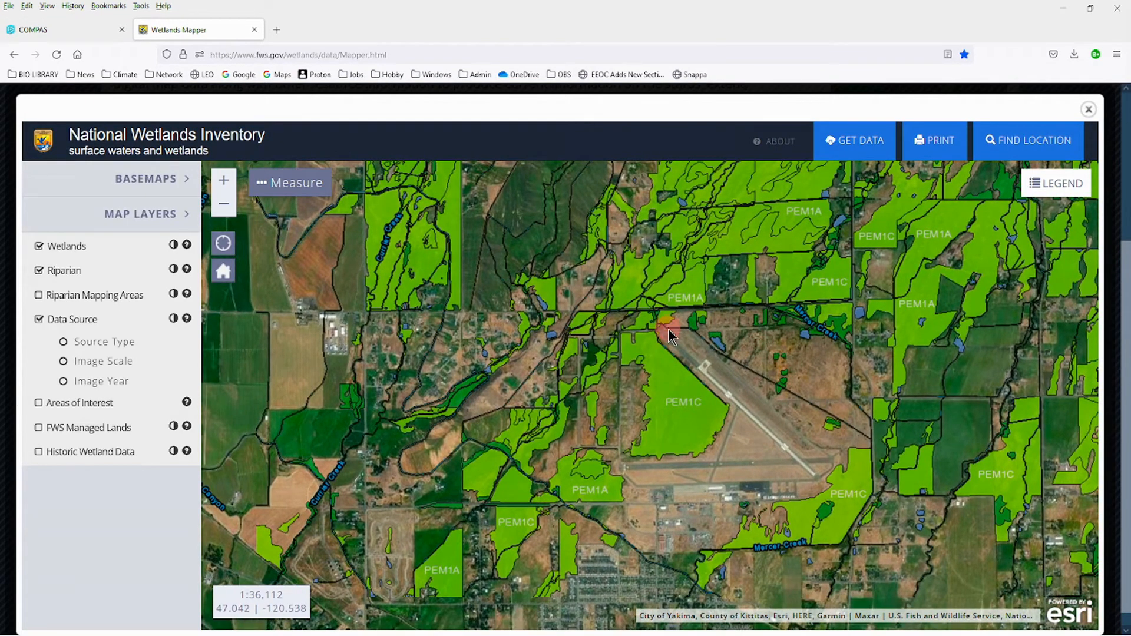
{"action": "left_click", "coordinate": [86, 29]}
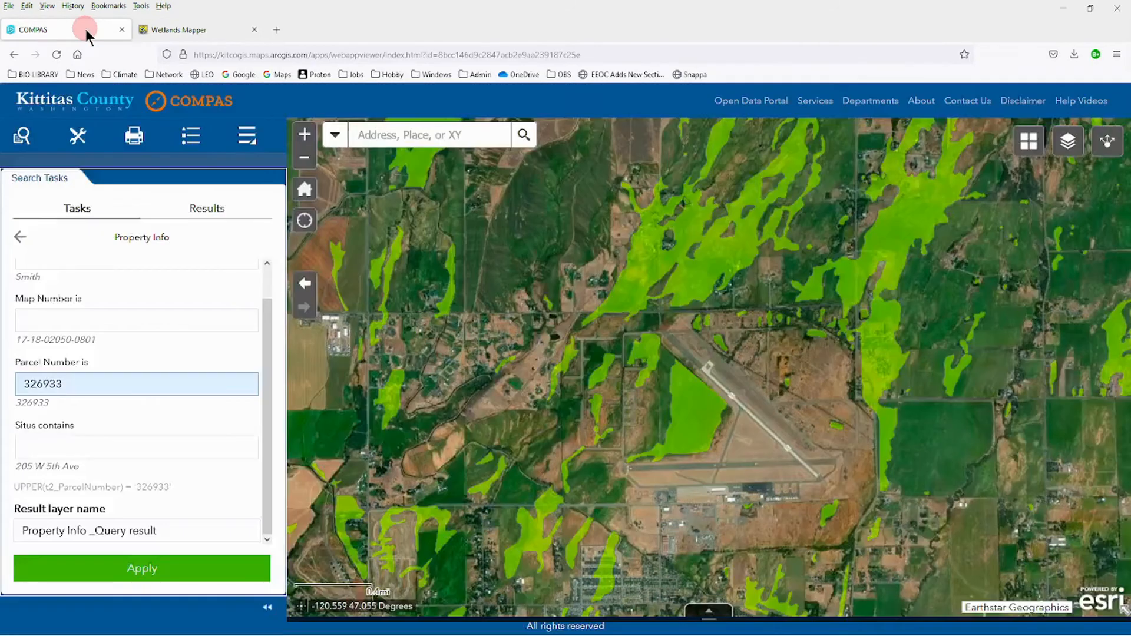
{"action": "left_click", "coordinate": [184, 29]}
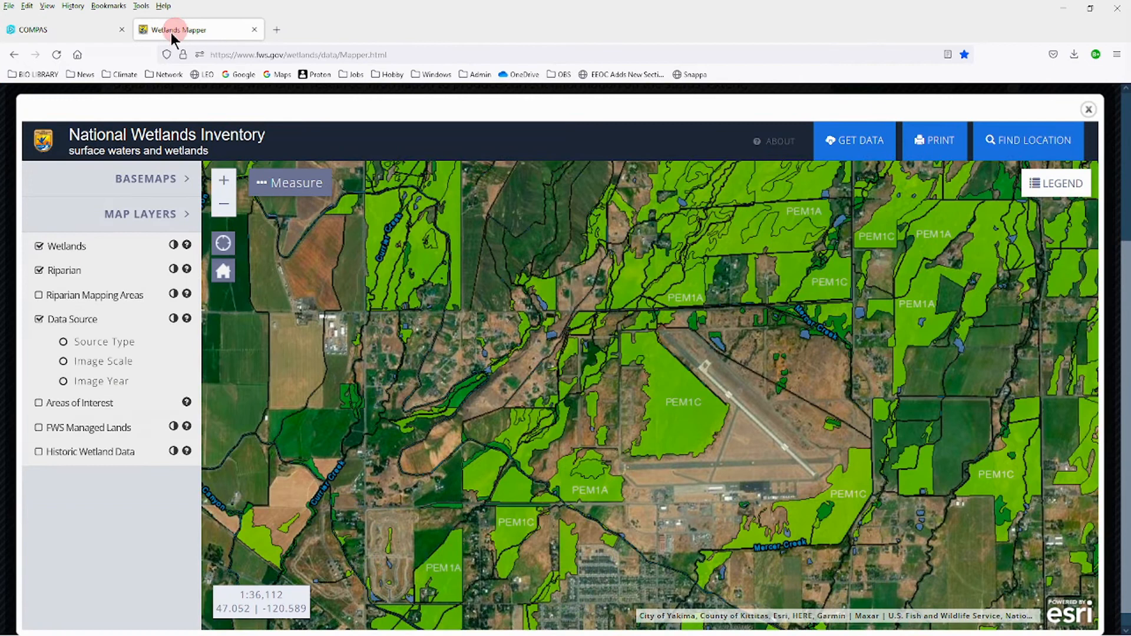
{"action": "left_click", "coordinate": [71, 34]}
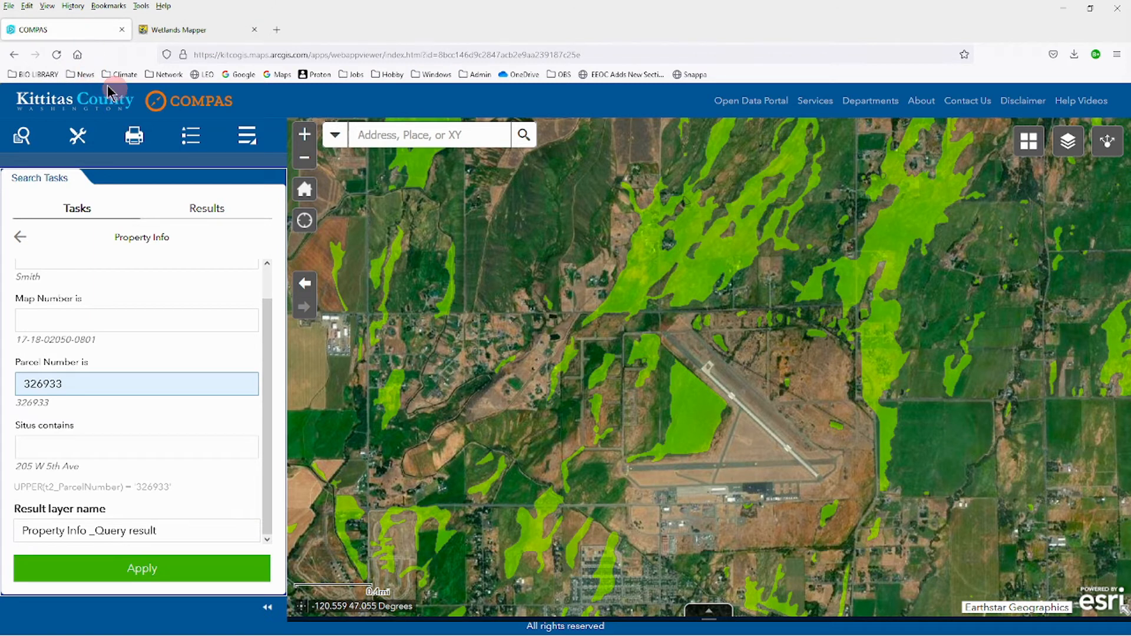
{"action": "left_click", "coordinate": [206, 27]}
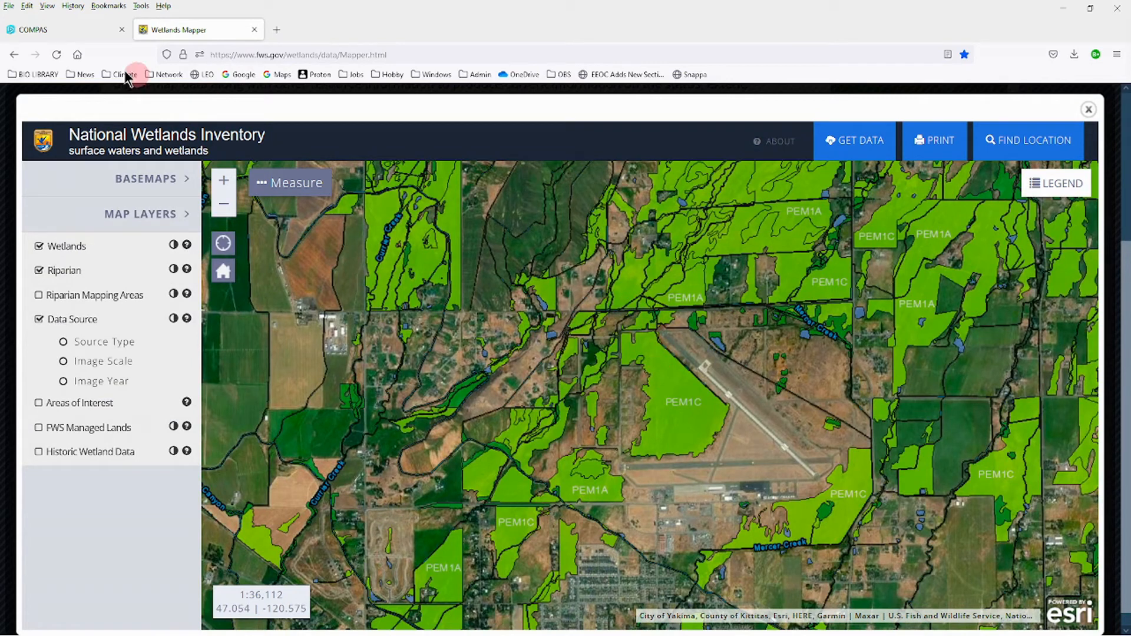
{"action": "left_click", "coordinate": [43, 28]}
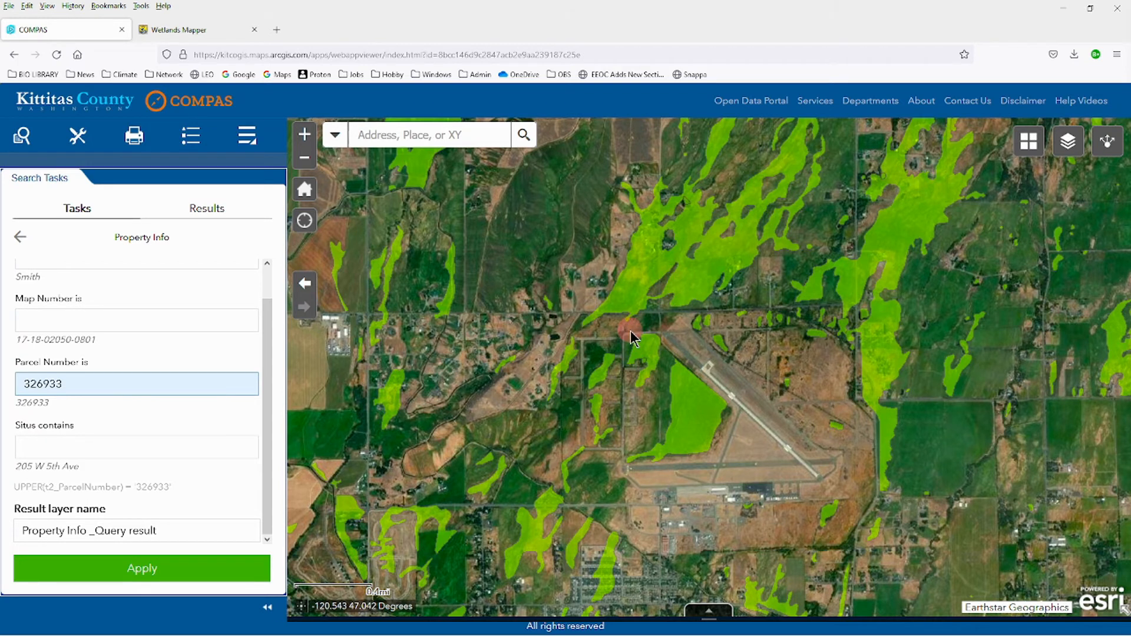
{"action": "left_click", "coordinate": [186, 27]}
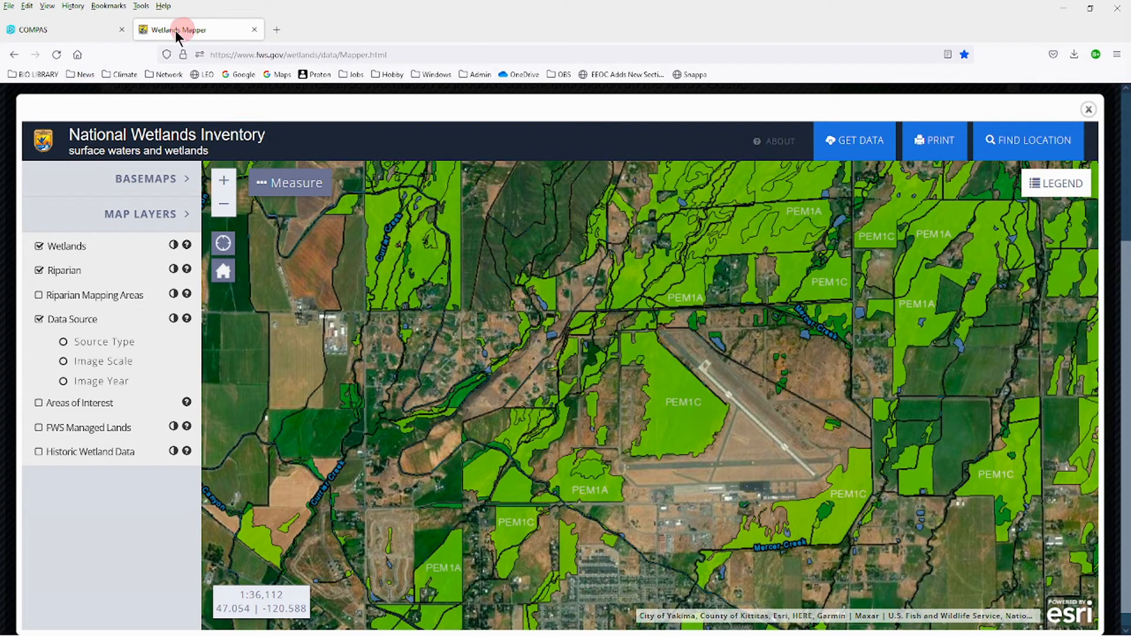
{"action": "left_click", "coordinate": [94, 29]}
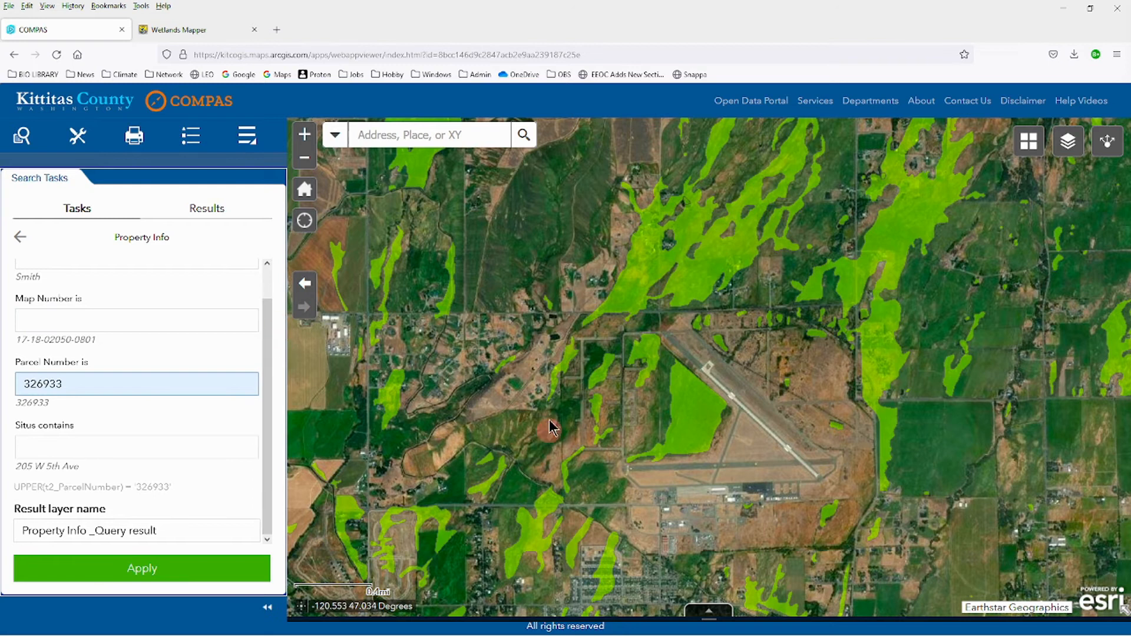
Examine the PEMC wetlands west of the runway up close in COMPAS and return to the wider airport area.
{"action": "scroll", "coordinate": [593, 383], "scroll_direction": "up", "scroll_amount": 3}
{"action": "left_click_drag", "start_coordinate": [635, 326], "coordinate": [663, 351]}
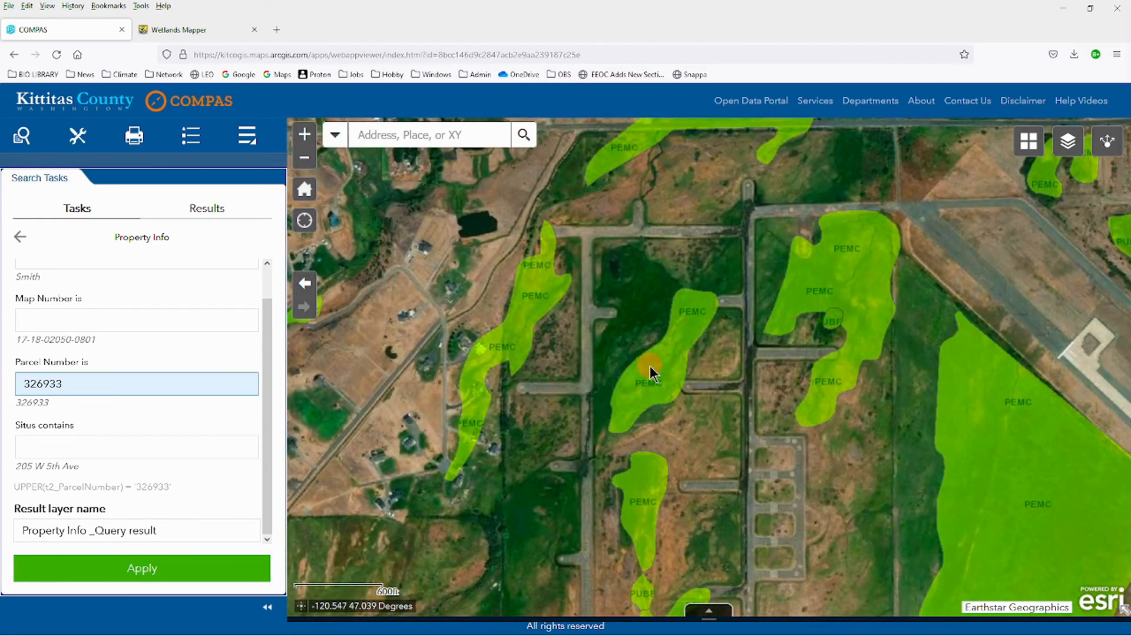
{"action": "scroll", "coordinate": [650, 365], "scroll_direction": "down", "scroll_amount": 1}
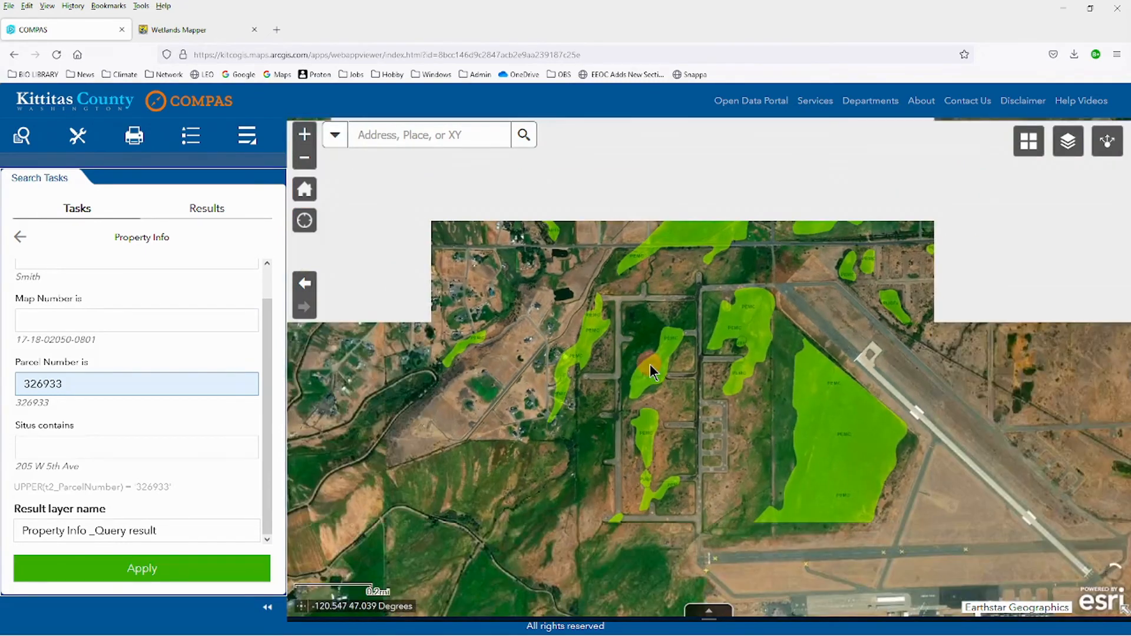
{"action": "scroll", "coordinate": [649, 364], "scroll_direction": "down", "scroll_amount": 1}
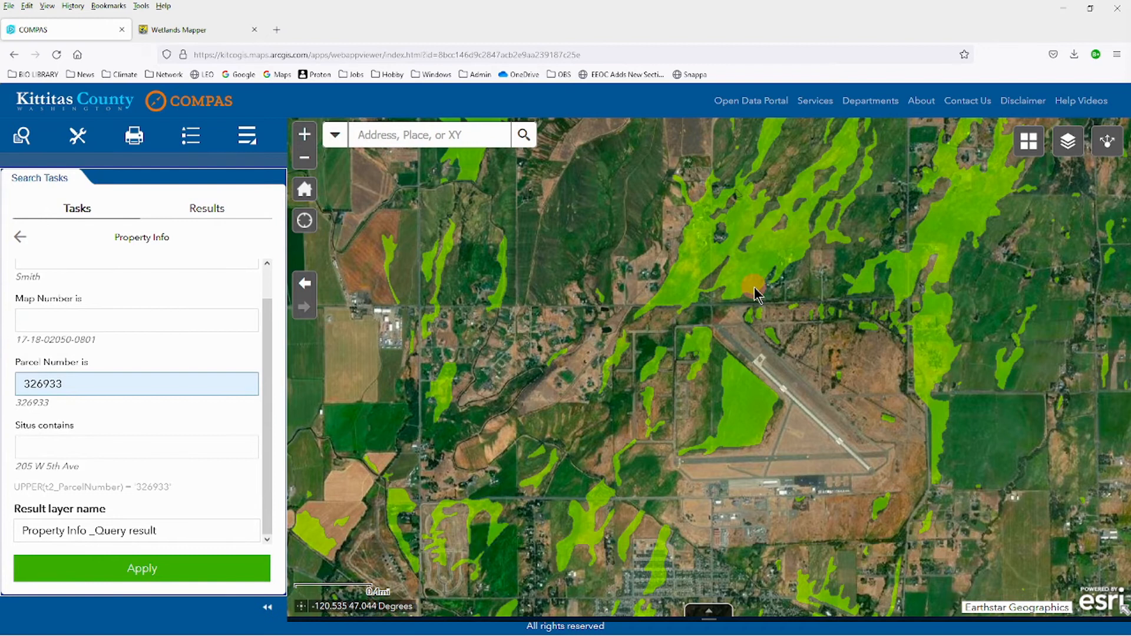
Examine the county's mapped wetlands along the river and highway corridor west of the airport.
{"action": "left_click_drag", "start_coordinate": [768, 217], "coordinate": [818, 390]}
{"action": "left_click_drag", "start_coordinate": [614, 343], "coordinate": [783, 393]}
{"action": "left_click_drag", "start_coordinate": [616, 372], "coordinate": [716, 289]}
{"action": "left_click_drag", "start_coordinate": [654, 421], "coordinate": [736, 377]}
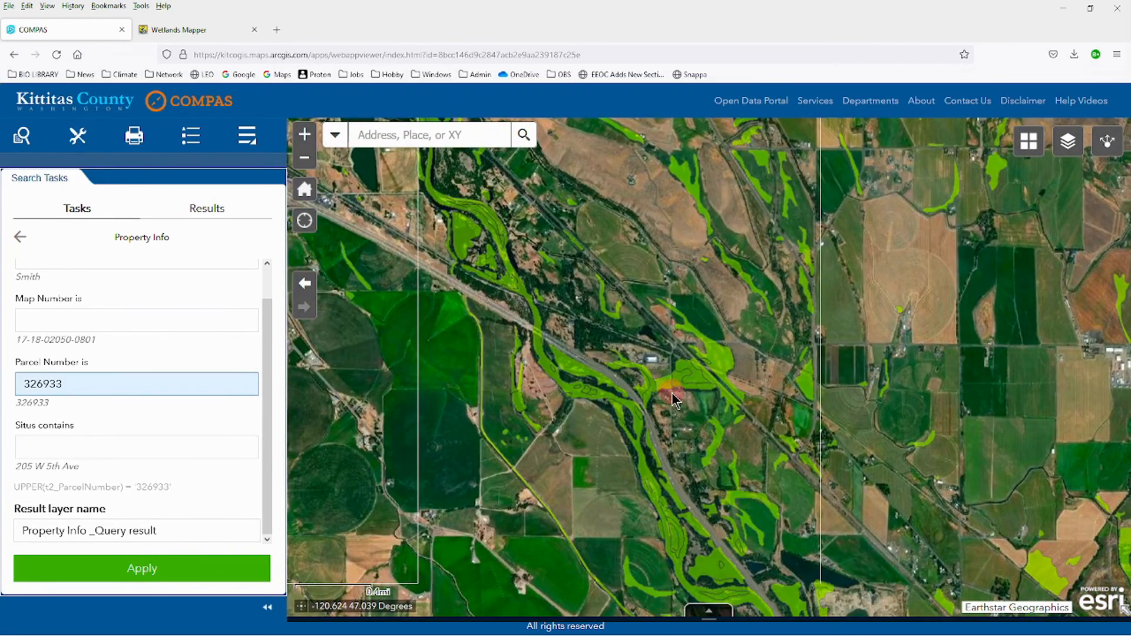
{"action": "scroll", "coordinate": [671, 396], "scroll_direction": "up", "scroll_amount": 1}
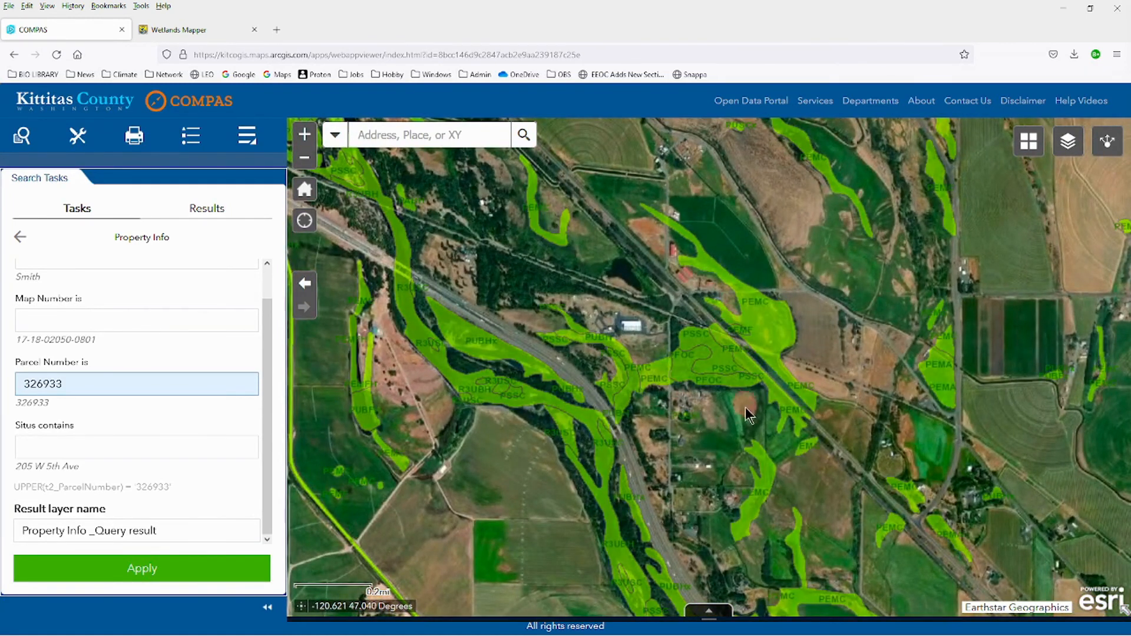
{"action": "left_click_drag", "start_coordinate": [712, 532], "coordinate": [723, 432]}
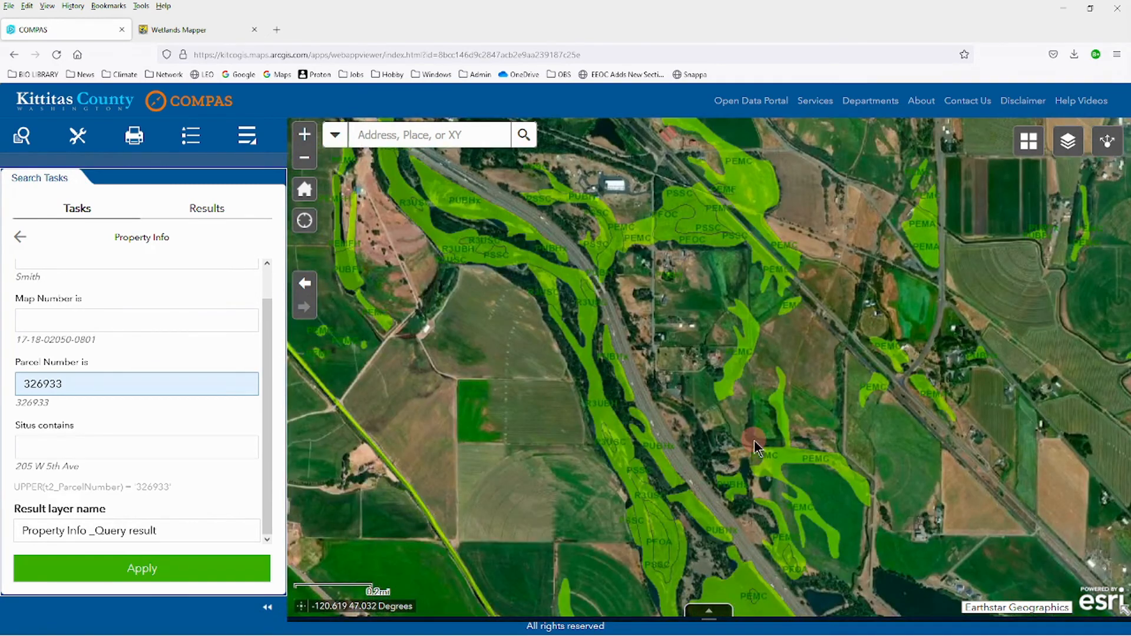
{"action": "scroll", "coordinate": [751, 441], "scroll_direction": "down", "scroll_amount": 2}
{"action": "left_click_drag", "start_coordinate": [751, 443], "coordinate": [716, 380]}
{"action": "scroll", "coordinate": [715, 381], "scroll_direction": "down", "scroll_amount": 1}
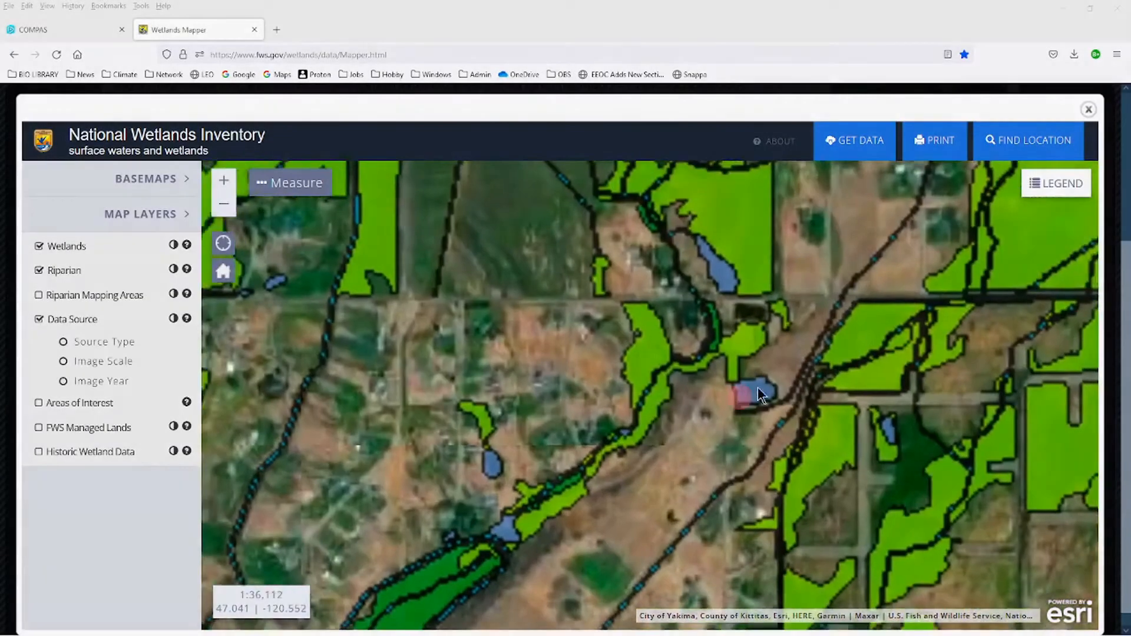
Compare the PEM1C and PEM1A wetlands at the north end of the street grid with the bare aerial imagery by toggling the Wetlands layer.
{"action": "scroll", "coordinate": [740, 368], "scroll_direction": "up", "scroll_amount": 2}
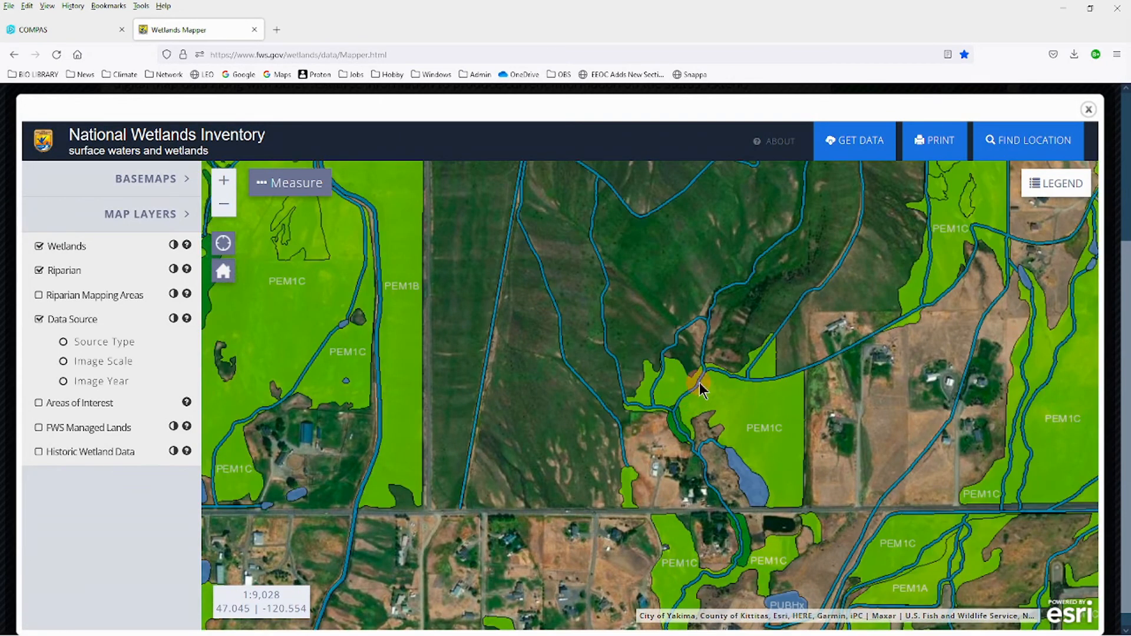
{"action": "left_click_drag", "start_coordinate": [827, 429], "coordinate": [700, 333]}
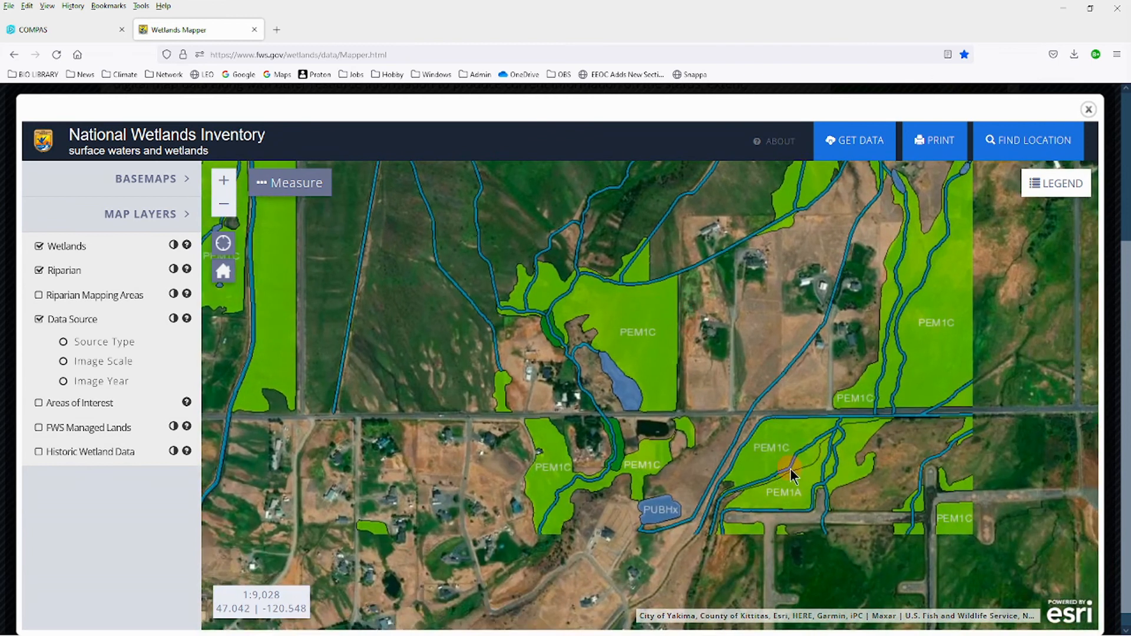
{"action": "scroll", "coordinate": [790, 468], "scroll_direction": "up", "scroll_amount": 1}
{"action": "left_click_drag", "start_coordinate": [842, 447], "coordinate": [712, 378]}
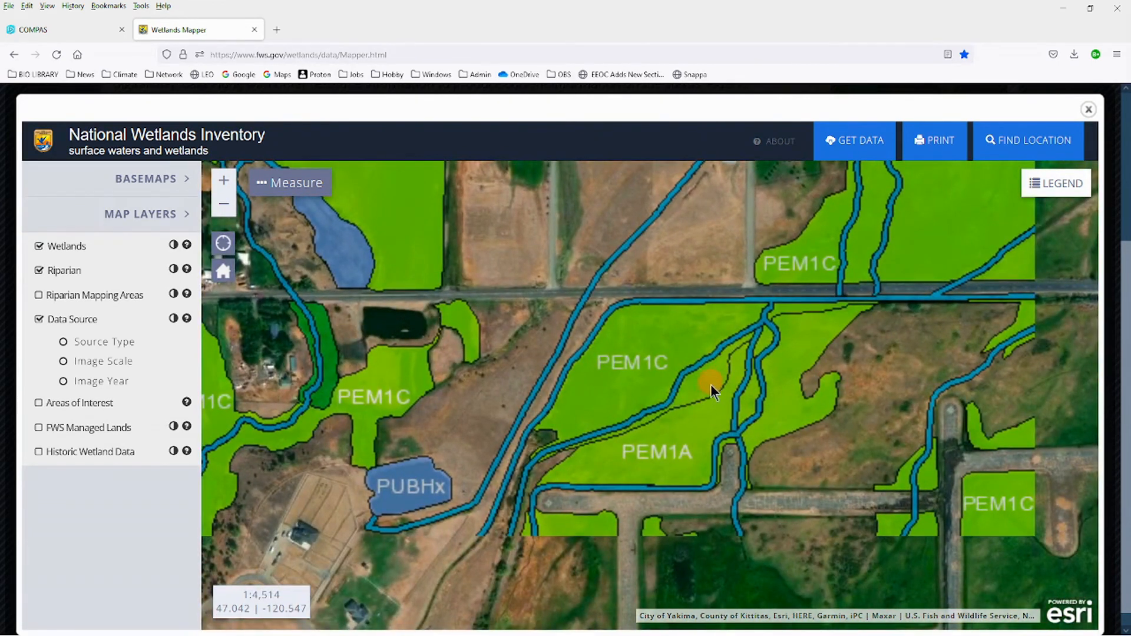
{"action": "left_click", "coordinate": [39, 247]}
{"action": "left_click", "coordinate": [39, 247]}
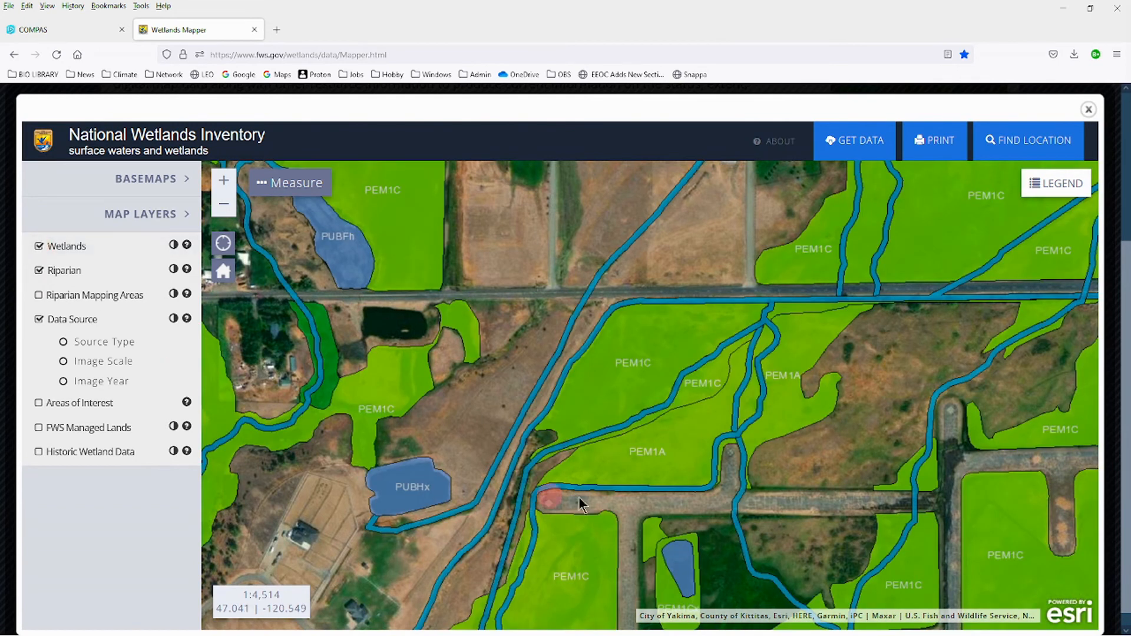
{"action": "left_click", "coordinate": [41, 248]}
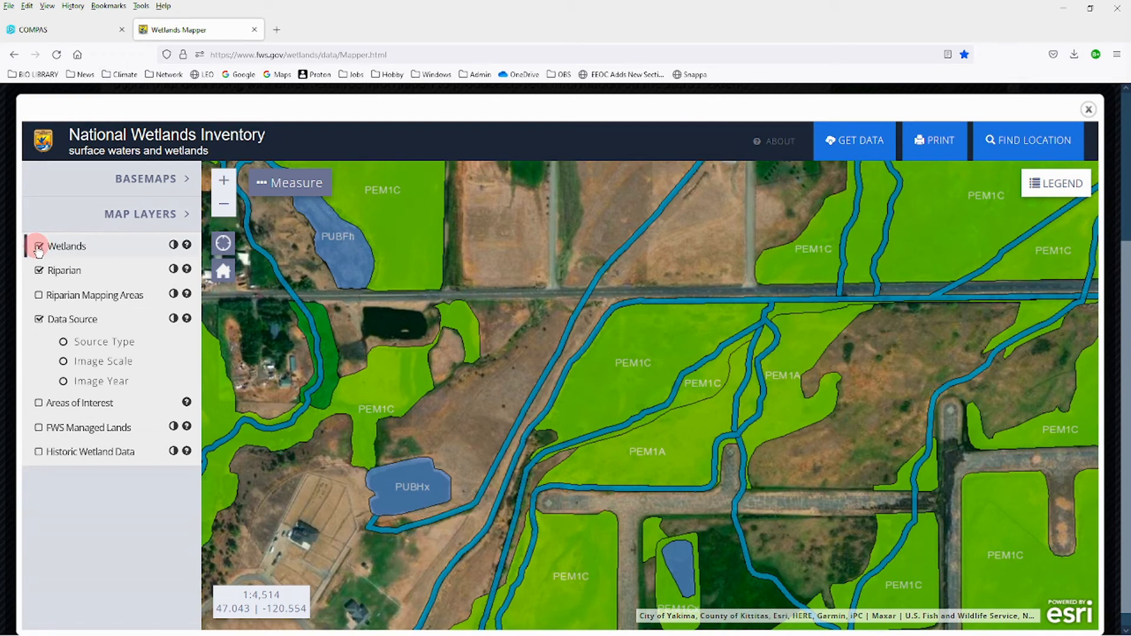
Hide and reshow the Wetlands layer farther south in the street grid to check the imagery beneath the PEM1C wetlands around the PEM1Cx pond.
{"action": "left_click_drag", "start_coordinate": [660, 495], "coordinate": [693, 357]}
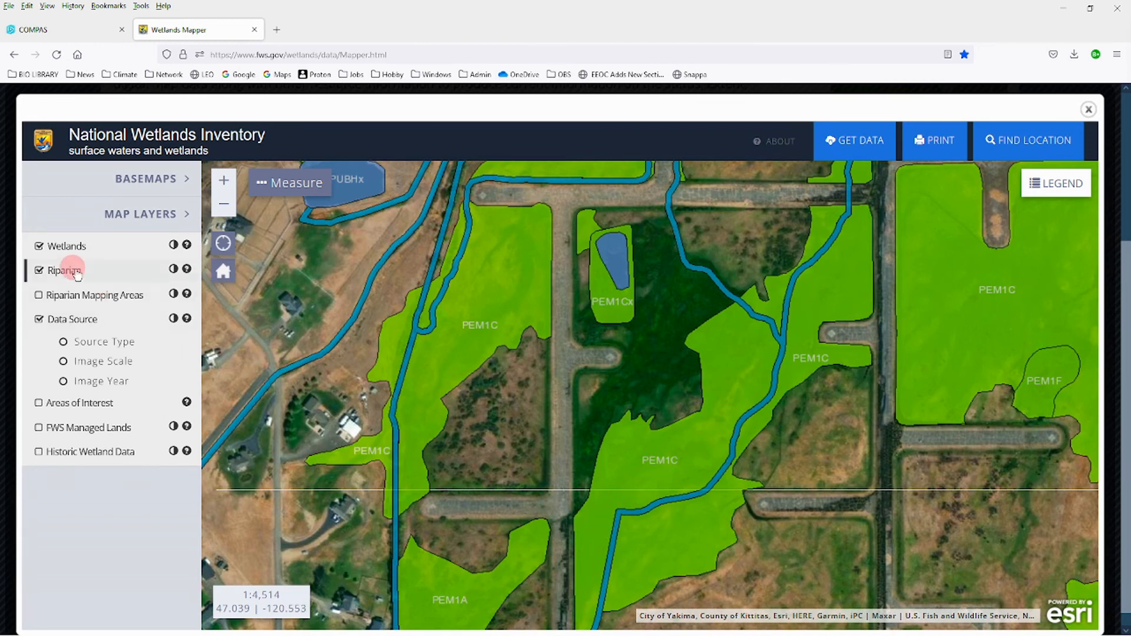
{"action": "left_click", "coordinate": [40, 247]}
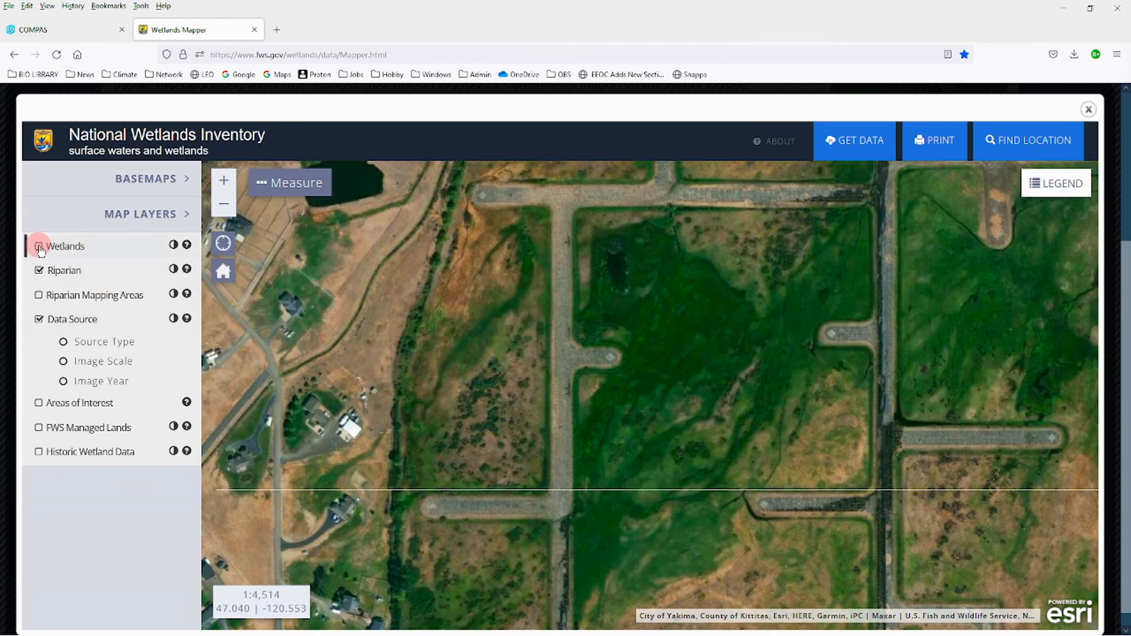
{"action": "left_click", "coordinate": [40, 247]}
{"action": "left_click", "coordinate": [692, 396]}
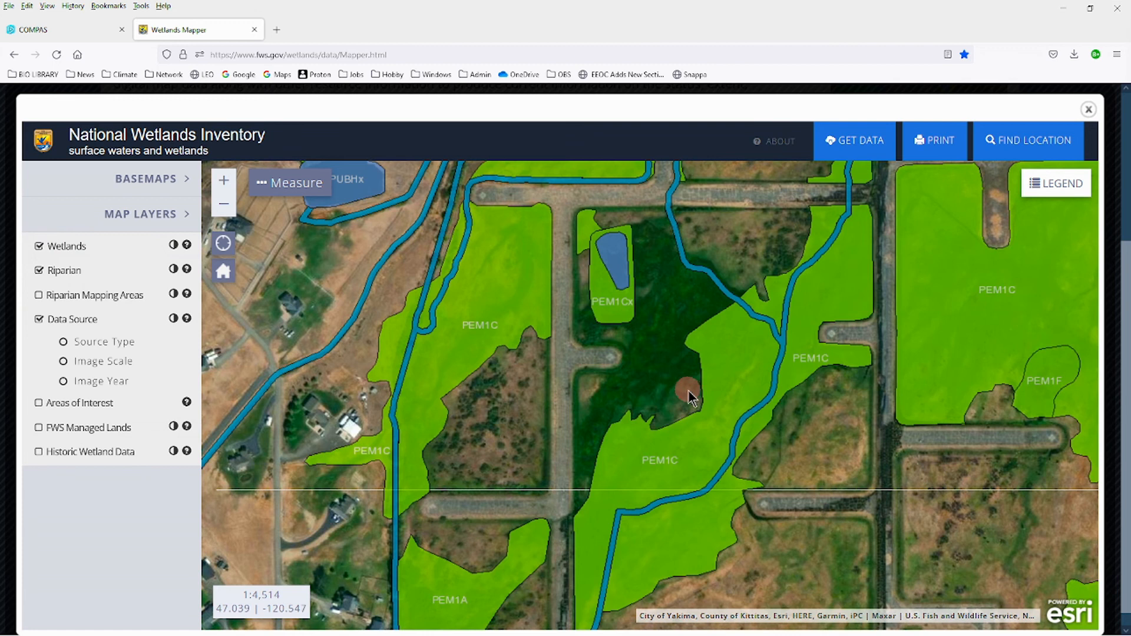
Examine the large PEM1C and PEM1B wetland block along the creek northwest of the street grid at 1:18,056 scale.
{"action": "scroll", "coordinate": [687, 389], "scroll_direction": "down", "scroll_amount": 2}
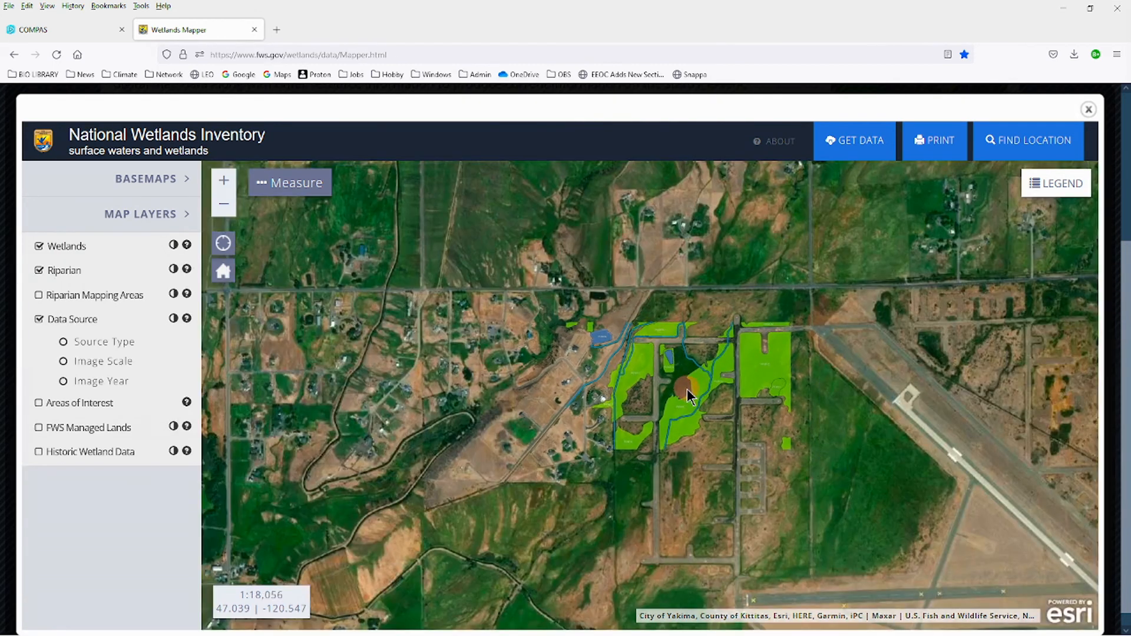
{"action": "left_click", "coordinate": [791, 440]}
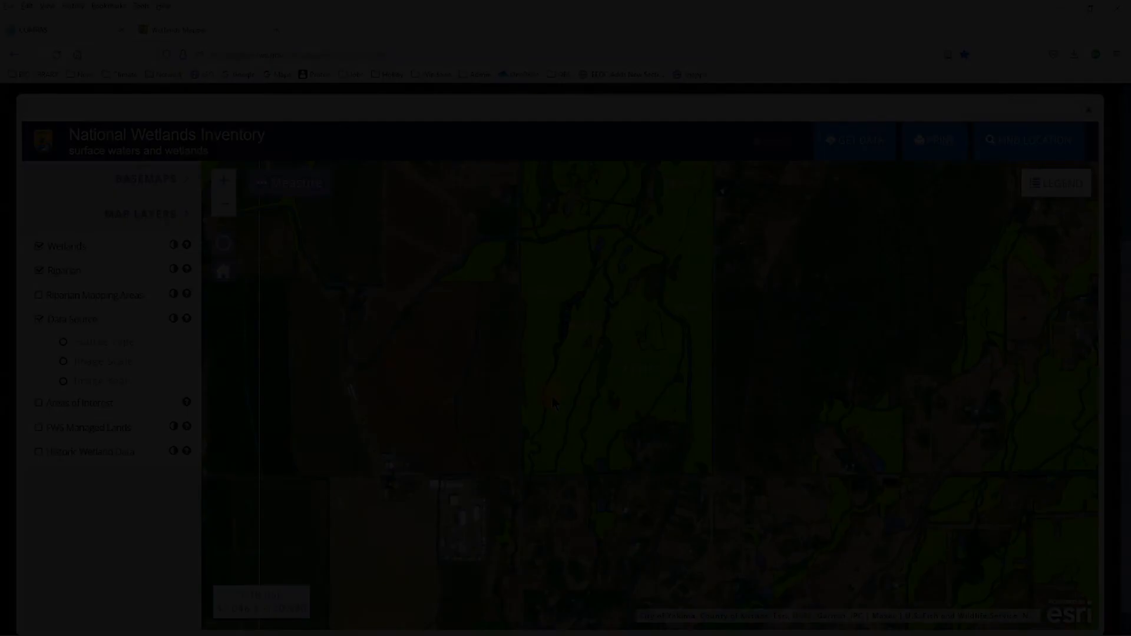
{"action": "left_click", "coordinate": [548, 398]}
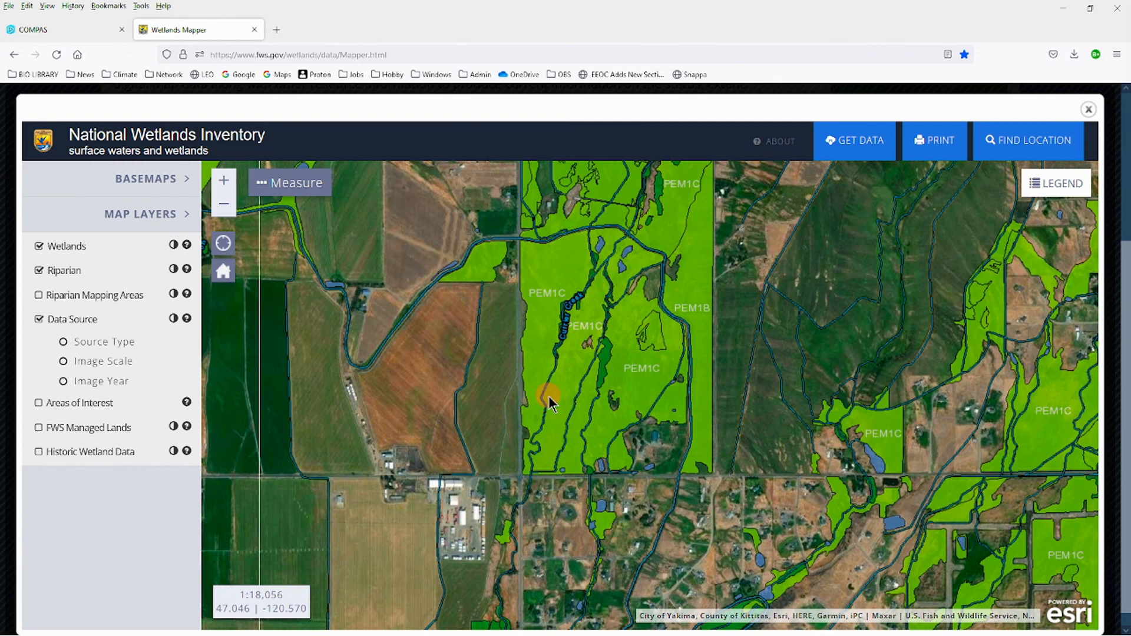